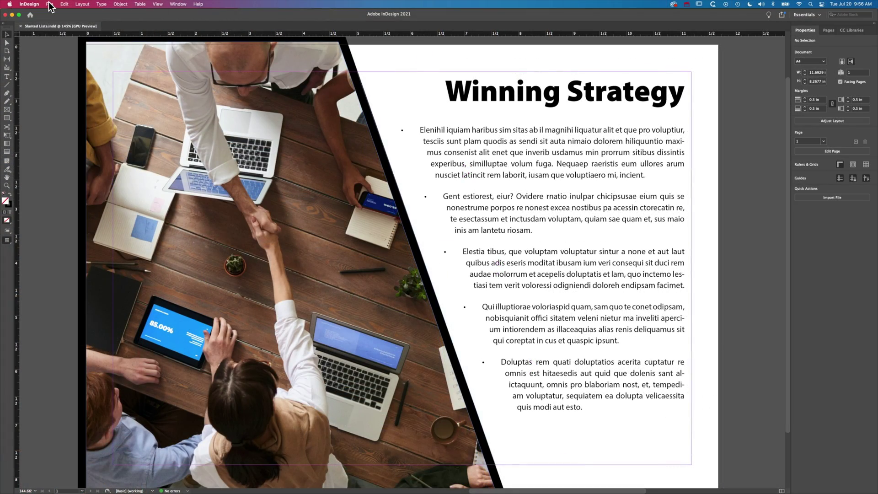
# Create a new print document from the Letter preset in landscape orientation, with facing pages turned off
pyautogui.click(51, 5)
pyautogui.moveTo(69, 15)
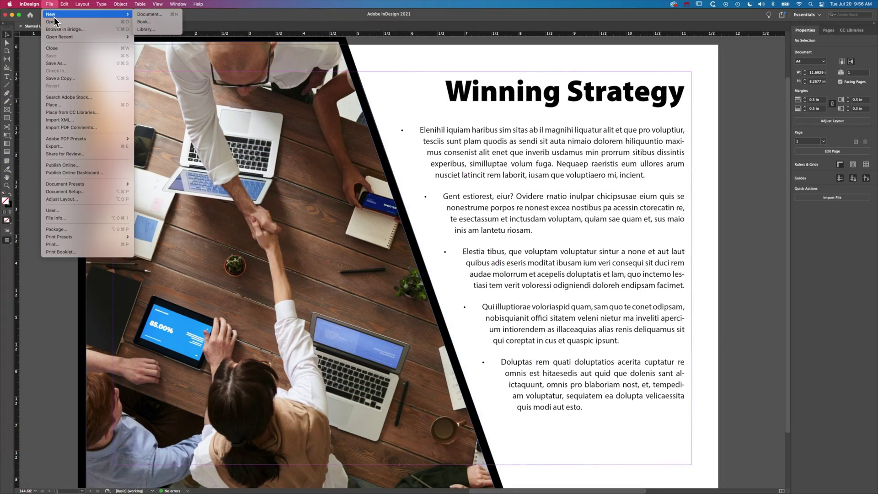
pyautogui.click(145, 14)
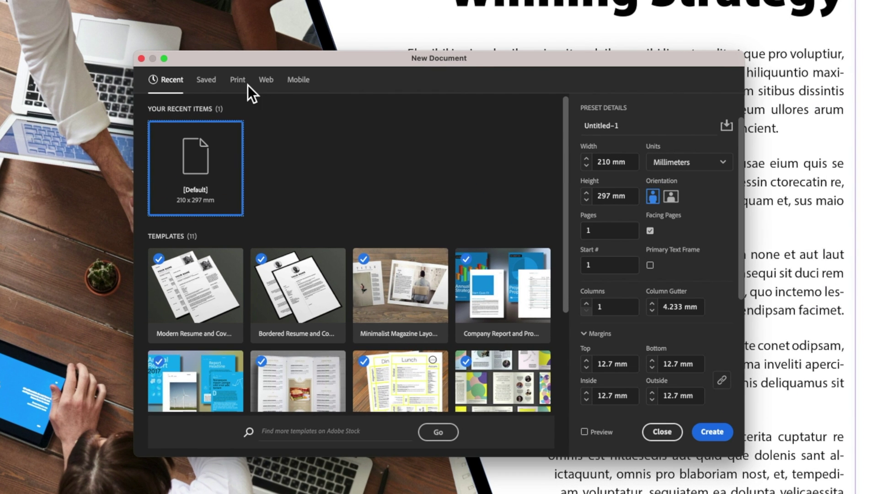
pyautogui.click(245, 84)
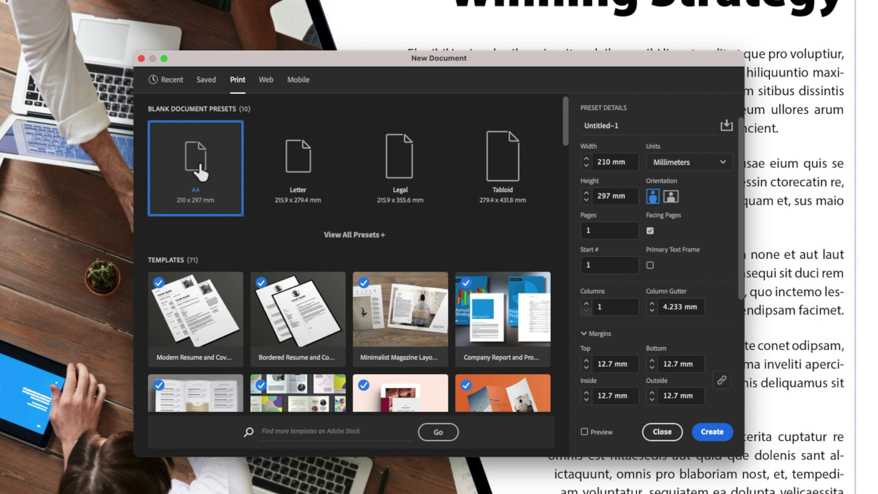
pyautogui.click(302, 166)
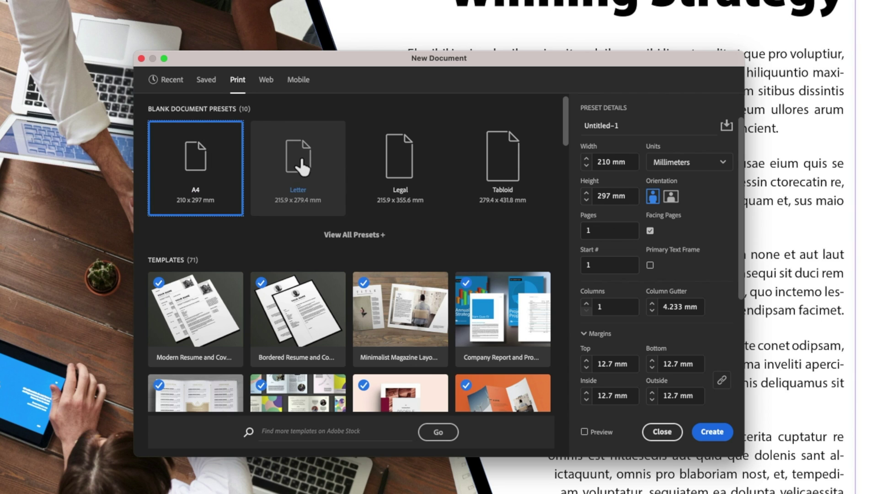
pyautogui.click(671, 196)
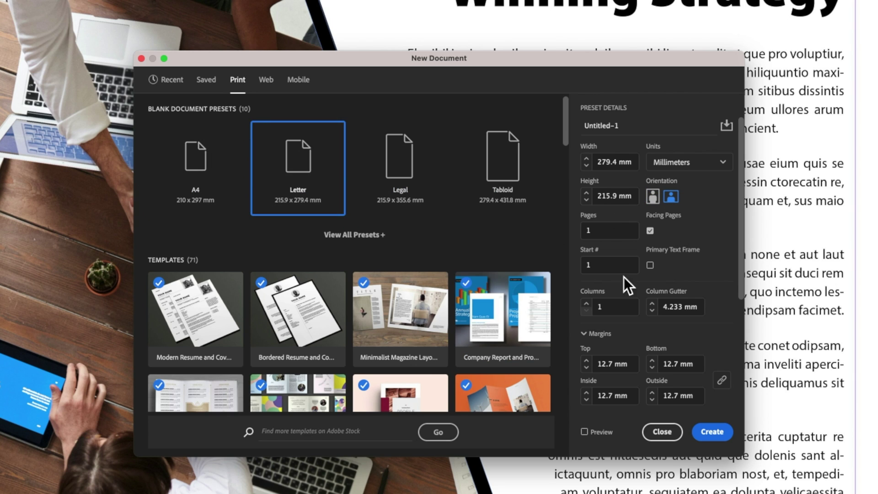
pyautogui.click(650, 230)
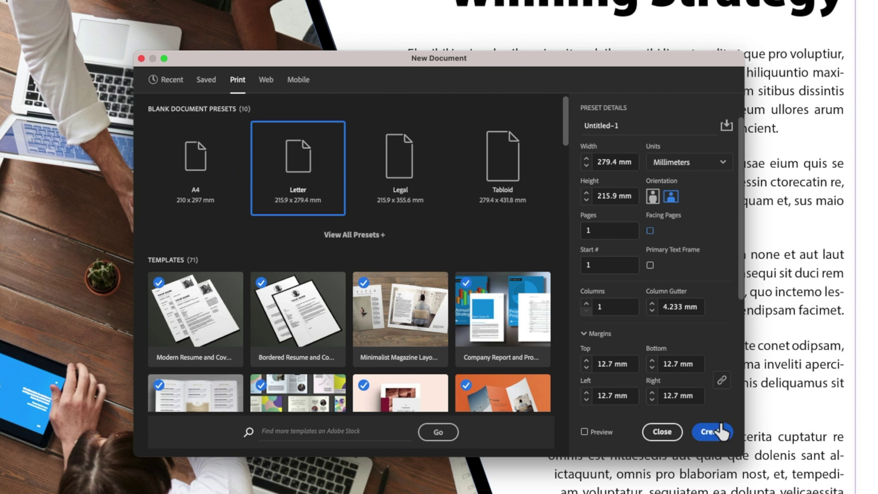
pyautogui.click(714, 435)
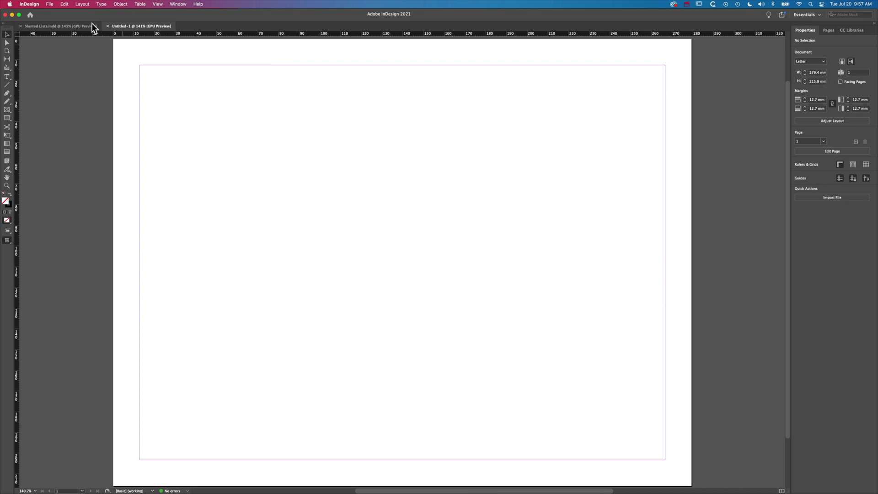
# Place meeting.jpg at the page's upper-left corner, about 212 mm wide and 141 mm high
pyautogui.click(50, 4)
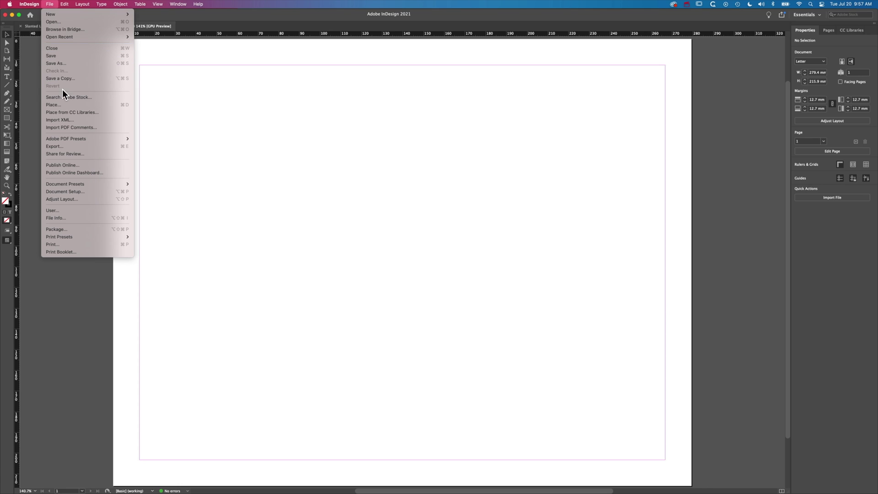
pyautogui.click(64, 105)
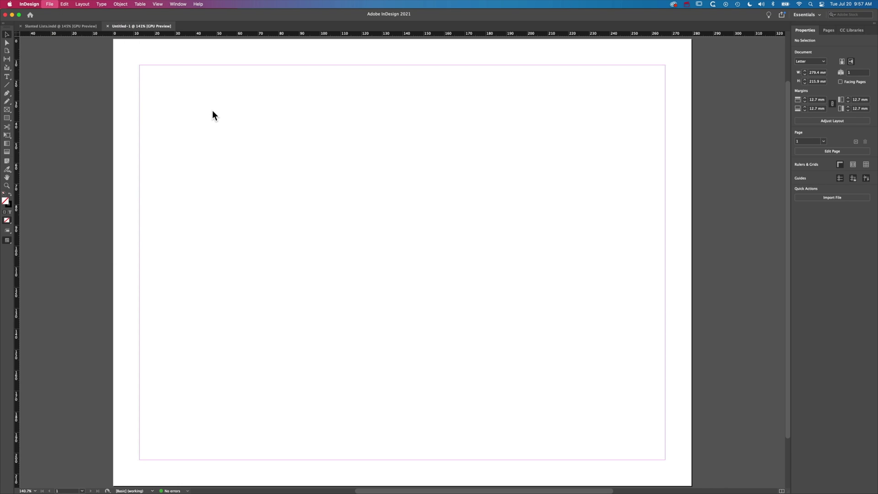
pyautogui.click(359, 134)
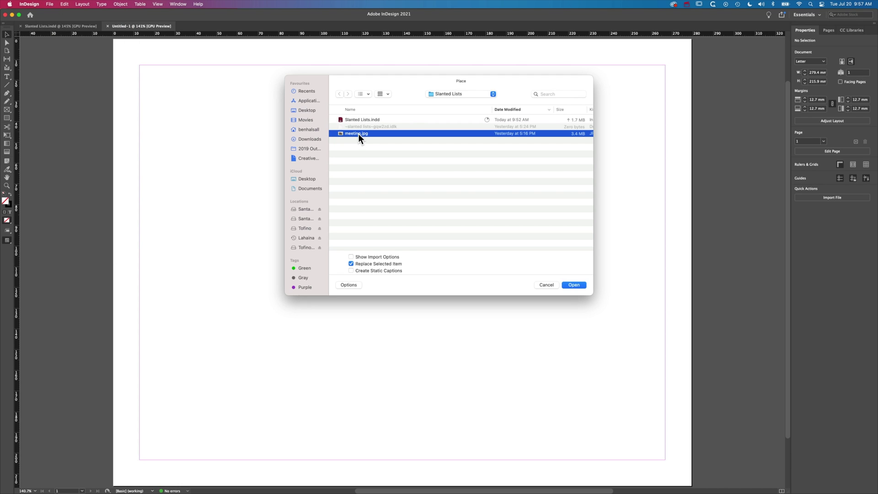
pyautogui.click(574, 285)
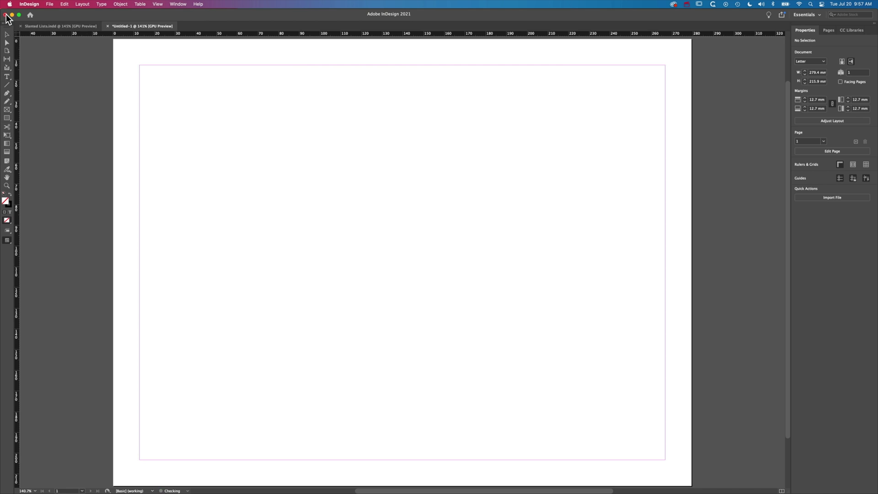
pyautogui.moveTo(115, 42); pyautogui.dragTo(559, 349)
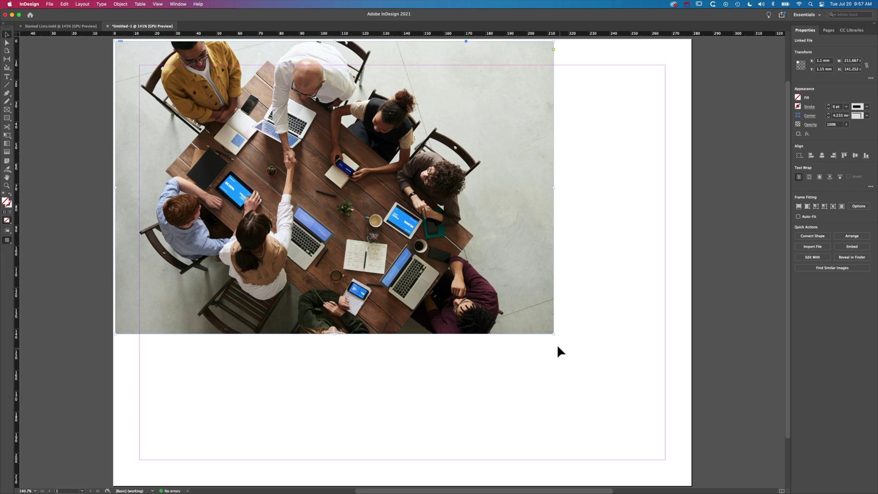
# Rotate the meeting photo counterclockwise inside its frame, leaving the frame itself upright
pyautogui.click(335, 187)
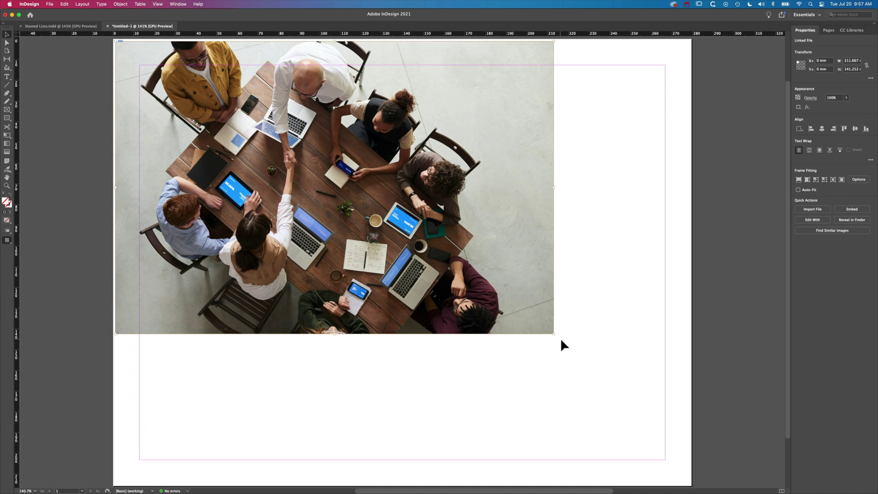
pyautogui.moveTo(557, 337); pyautogui.dragTo(578, 314)
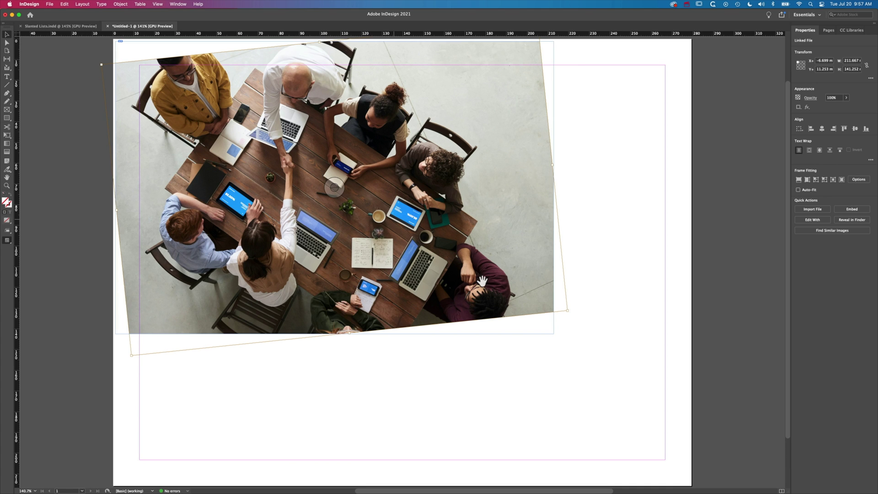
pyautogui.moveTo(570, 313); pyautogui.dragTo(587, 241)
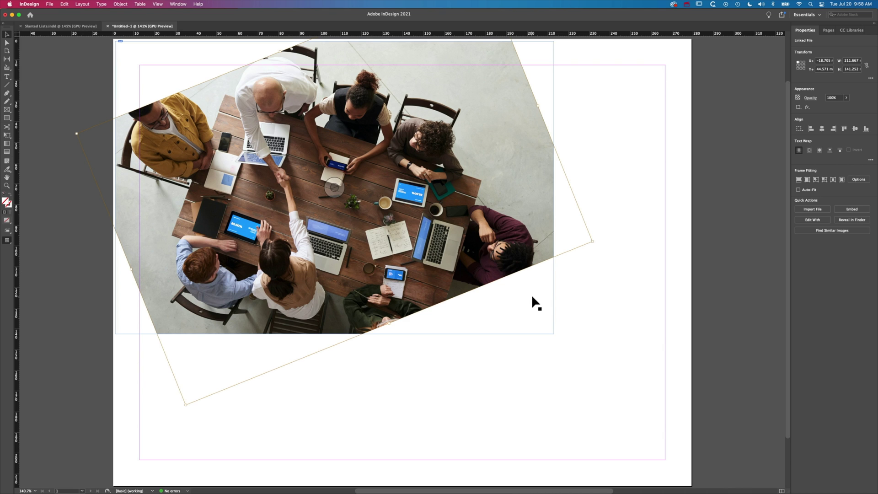
# Crop the photo's frame around the handshake to about 84 mm wide and 103 mm high
pyautogui.click(554, 307)
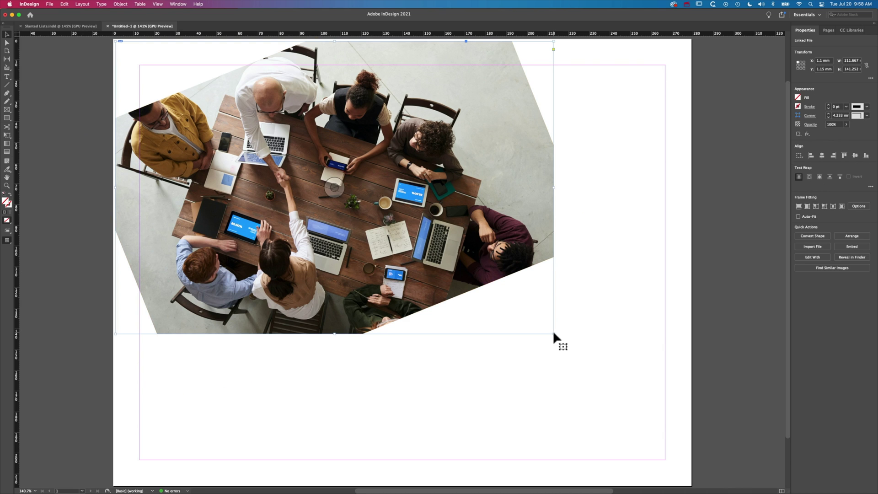
pyautogui.moveTo(554, 334); pyautogui.dragTo(371, 298)
pyautogui.moveTo(116, 41); pyautogui.dragTo(197, 86)
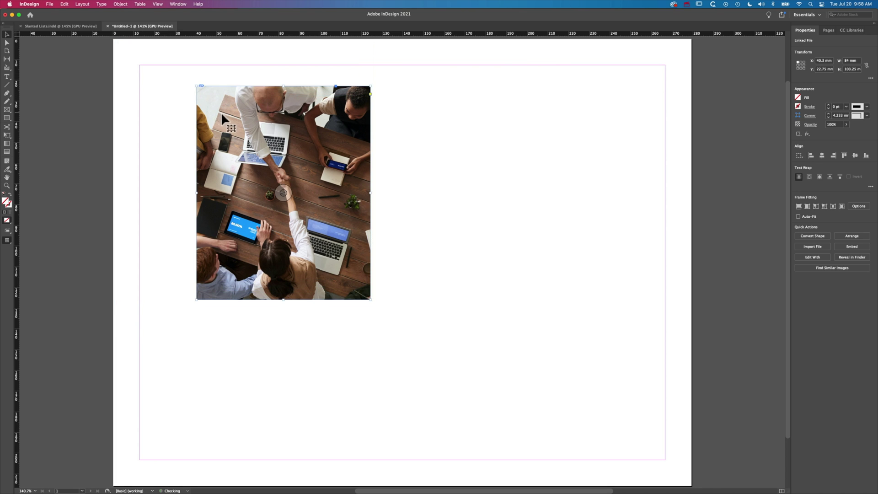
# Move the frame to the page's upper-left corner and scale frame and photo proportionally to about 179 by 220 mm
pyautogui.moveTo(334, 274); pyautogui.dragTo(250, 227)
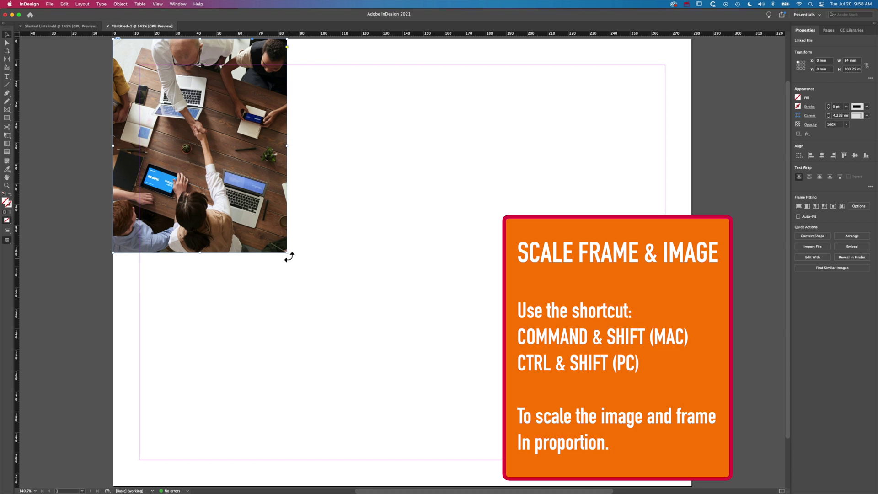
pyautogui.moveTo(286, 253); pyautogui.dragTo(485, 454)
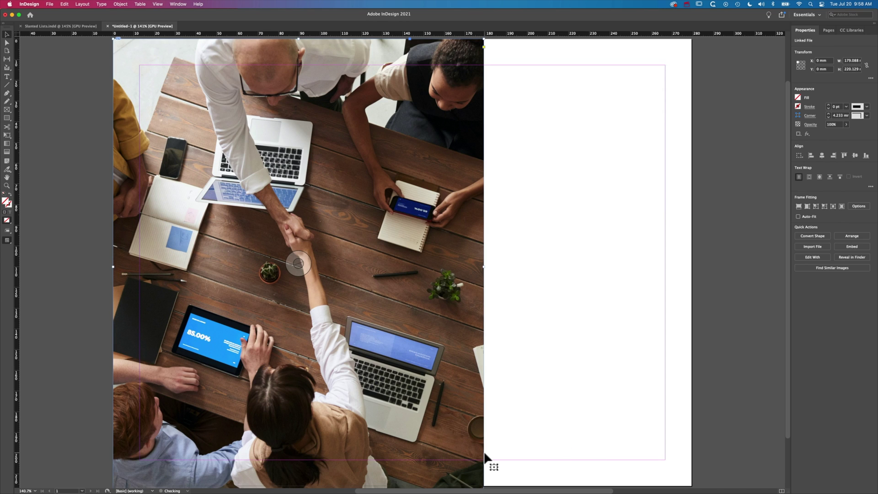
# Rotate the photo further counterclockwise inside its frame, enlarge it to about 476 by 318 mm, and reposition it to fill the frame
pyautogui.click(300, 264)
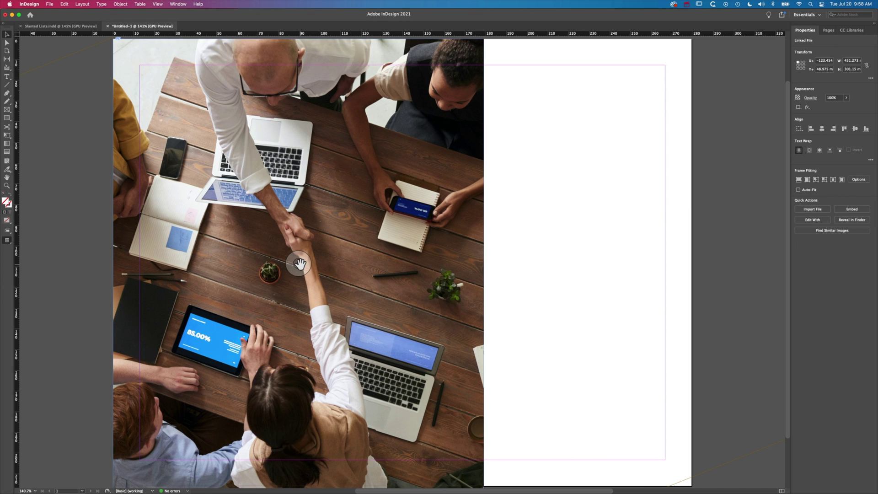
pyautogui.press('super+minus')
pyautogui.press('super+minus')
pyautogui.press('super+minus')
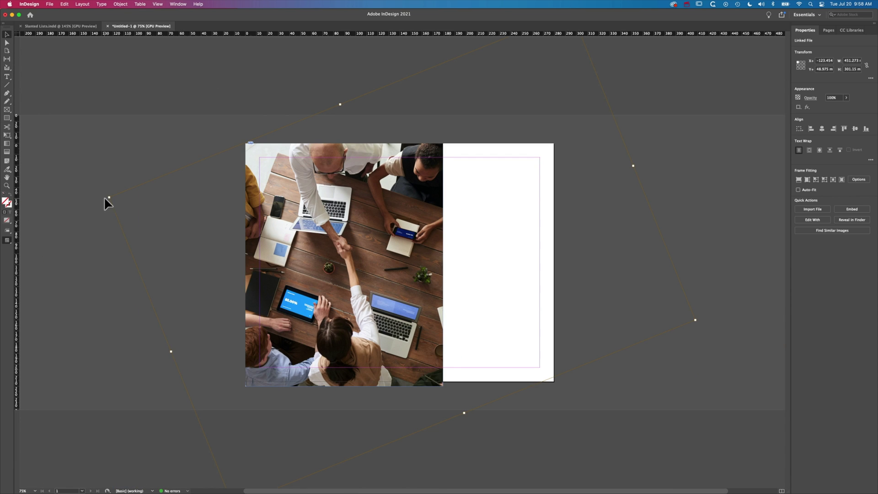
pyautogui.moveTo(106, 198); pyautogui.dragTo(84, 228)
pyautogui.moveTo(706, 288); pyautogui.dragTo(707, 265)
pyautogui.moveTo(80, 250); pyautogui.dragTo(69, 249)
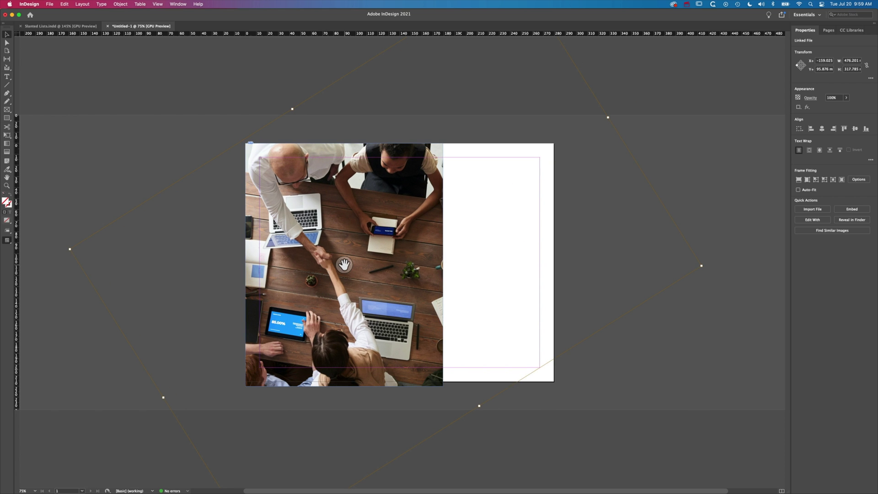
pyautogui.moveTo(346, 269); pyautogui.dragTo(377, 235)
pyautogui.moveTo(305, 313)
pyautogui.mouseDown()
pyautogui.moveTo(311, 326)
pyautogui.moveTo(311, 316)
pyautogui.mouseUp()
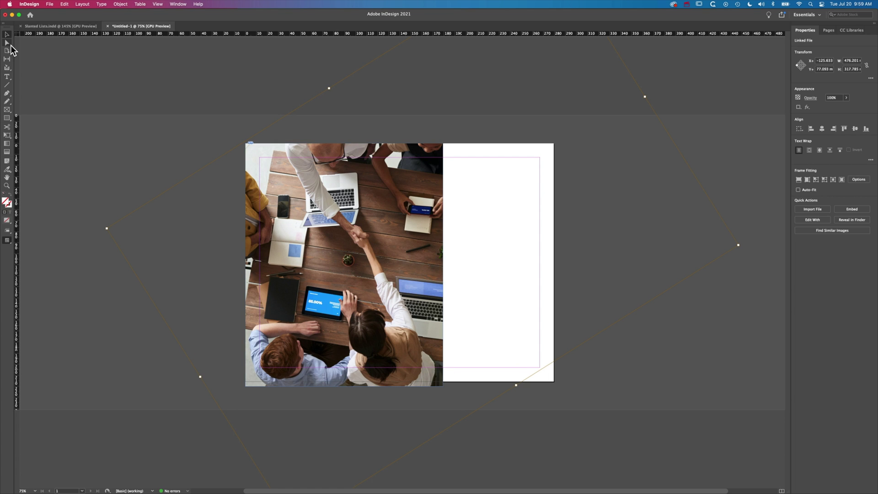
# Slant the frame's right edge by moving its upper-right corner inward to about 105 mm, and shift the photo left within the frame
pyautogui.click(97, 133)
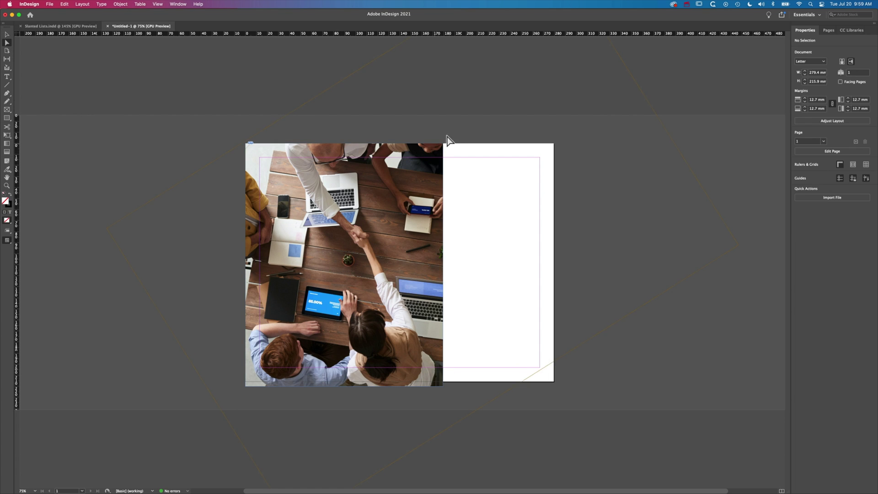
pyautogui.moveTo(445, 148); pyautogui.dragTo(362, 143)
pyautogui.moveTo(331, 261); pyautogui.dragTo(303, 257)
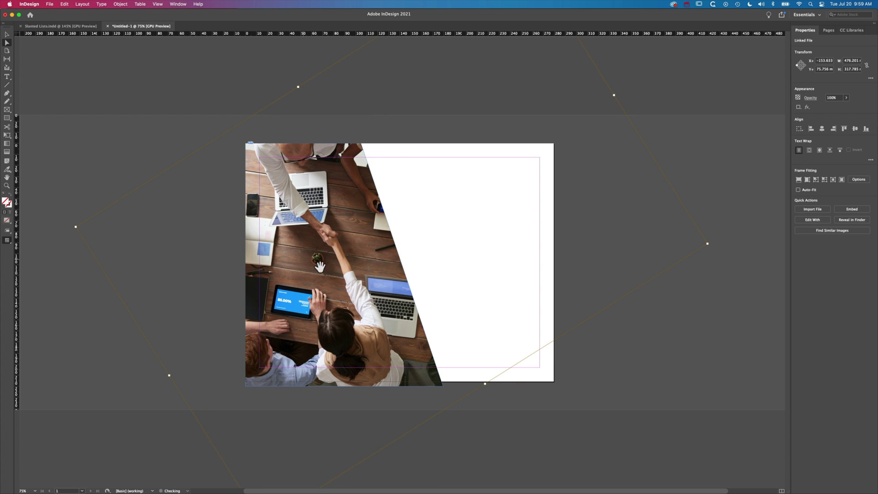
pyautogui.click(150, 141)
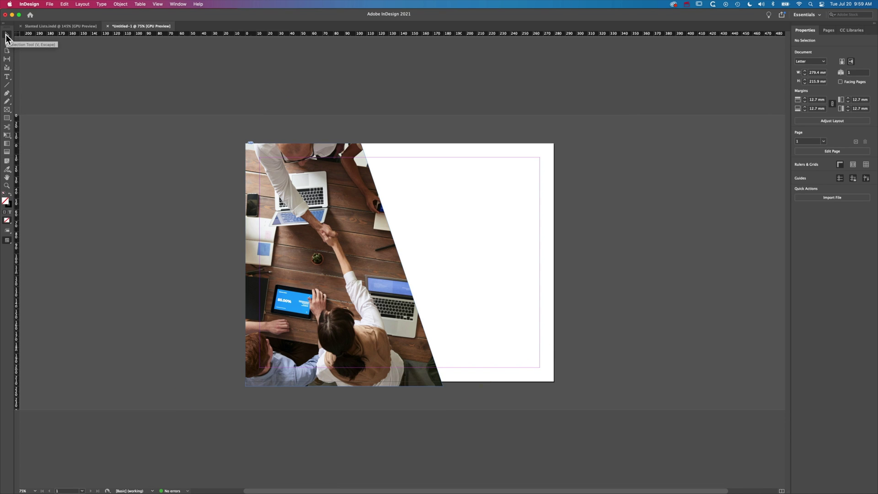
# Give the slanted photo frame a 16 pt stroke
pyautogui.click(254, 154)
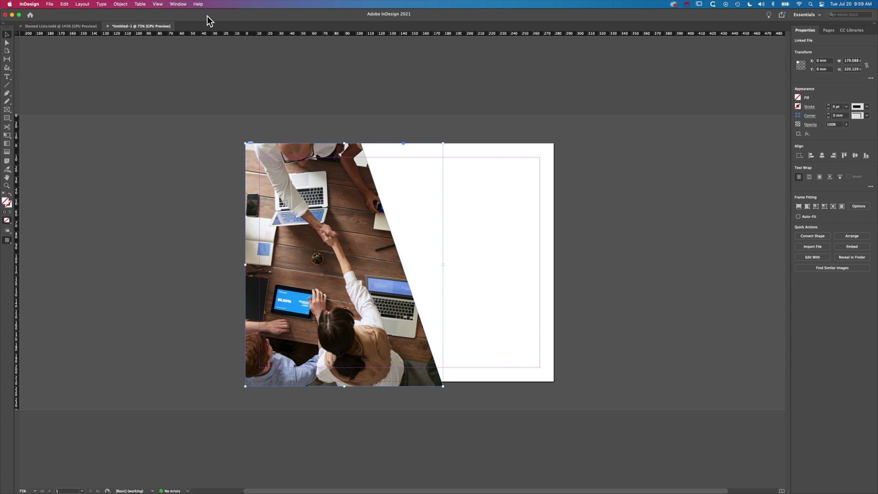
pyautogui.click(184, 5)
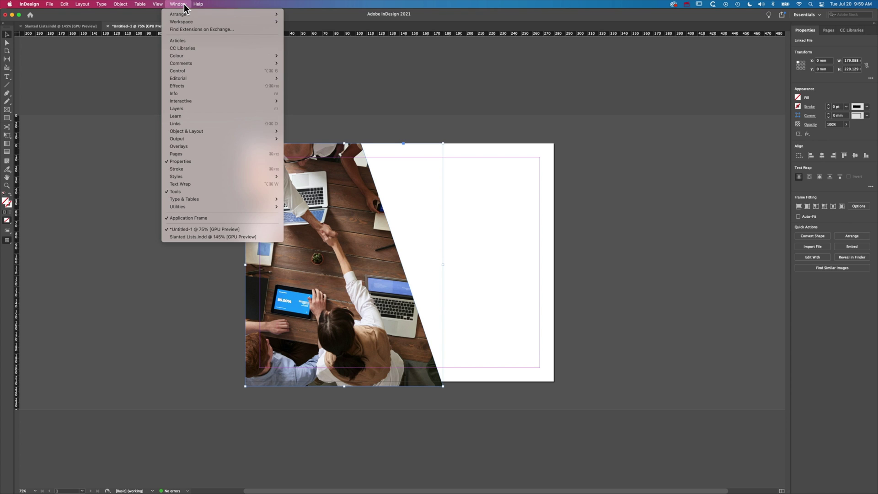
pyautogui.click(195, 170)
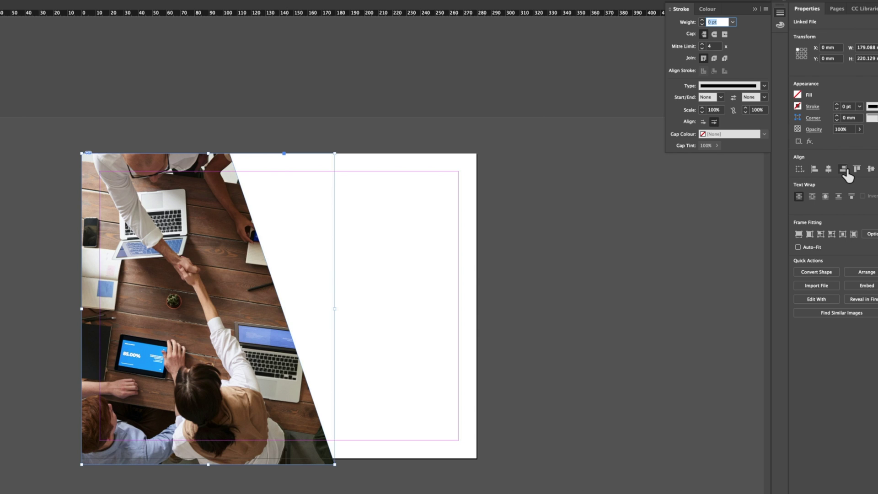
pyautogui.click(703, 21)
pyautogui.click(703, 20)
pyautogui.click(703, 21)
pyautogui.click(703, 20)
pyautogui.click(703, 20)
pyautogui.click(703, 20)
pyautogui.click(703, 20)
pyautogui.click(703, 20)
pyautogui.click(703, 21)
pyautogui.click(703, 20)
pyautogui.click(703, 20)
pyautogui.click(703, 20)
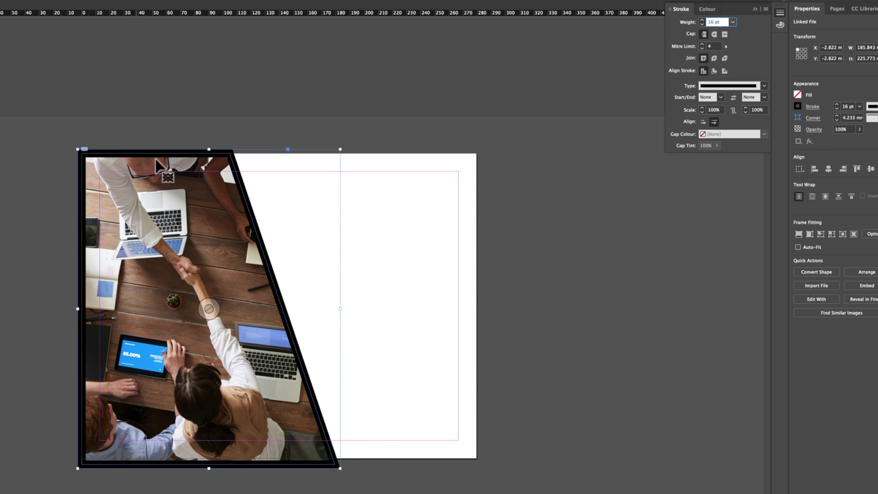
# Align the stroke to the outside of the frame and extend the frame's upper-left corner beyond the page edges
pyautogui.moveTo(209, 149); pyautogui.dragTo(210, 139)
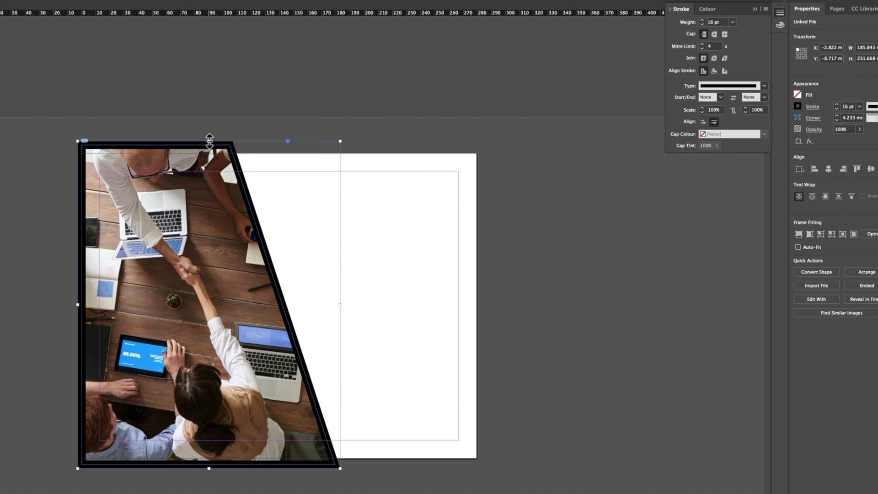
pyautogui.press('super+z')
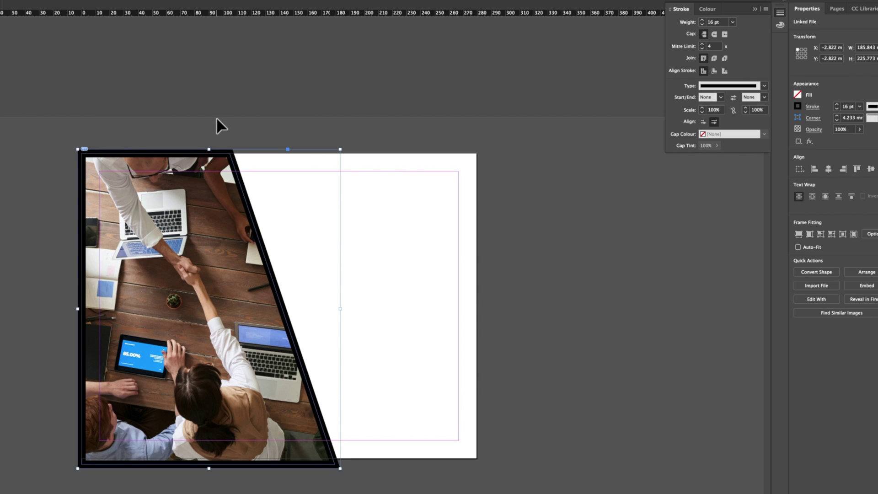
pyautogui.click(724, 72)
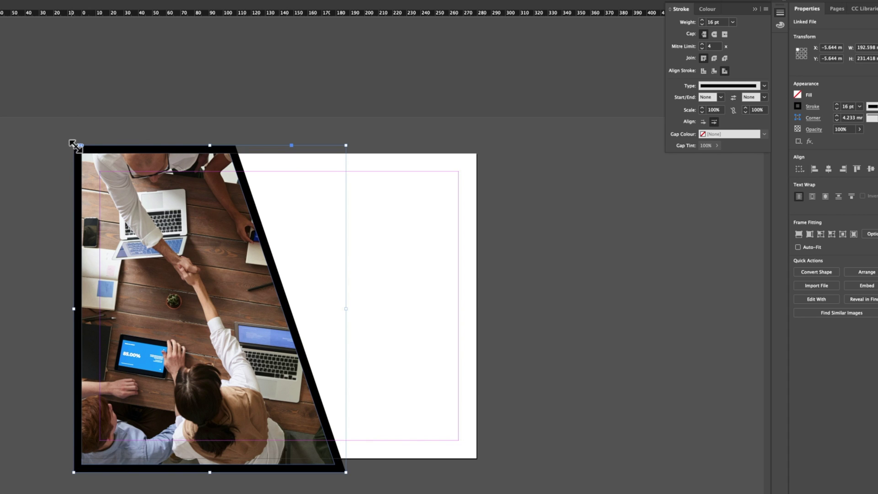
pyautogui.moveTo(73, 145); pyautogui.dragTo(68, 141)
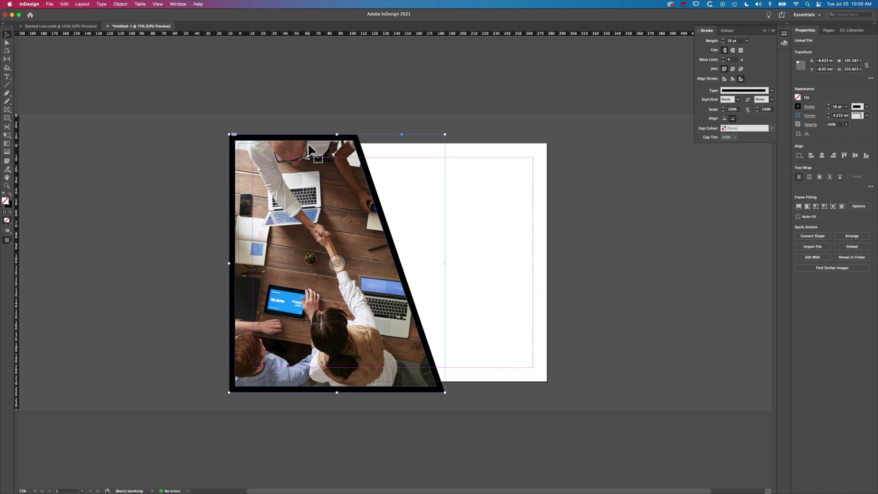
pyautogui.scroll(3, 308, 149)
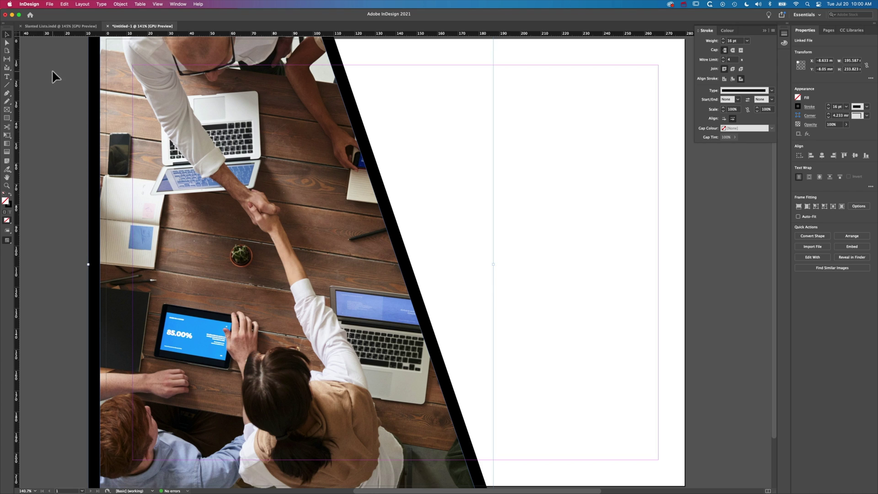
# Create a text frame beside the photo, spanning the top to bottom margins, and enter the heading "Route to Success"
pyautogui.click(68, 75)
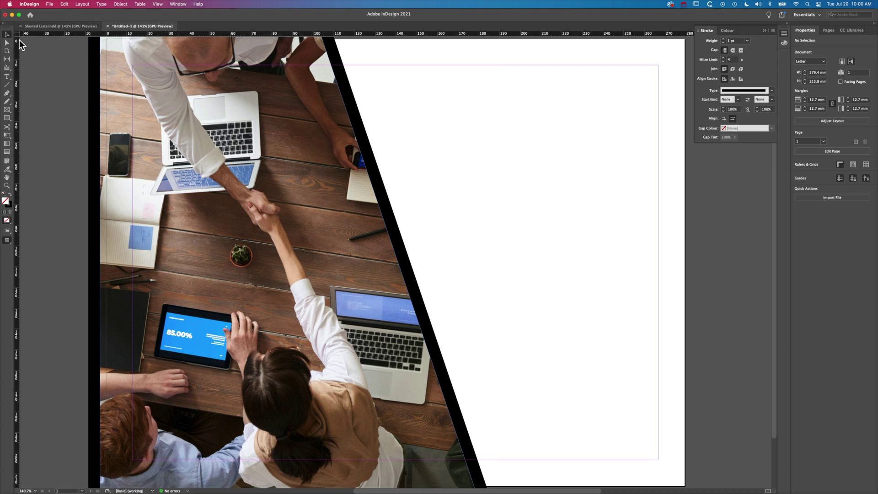
pyautogui.click(7, 76)
pyautogui.moveTo(347, 66); pyautogui.dragTo(659, 459)
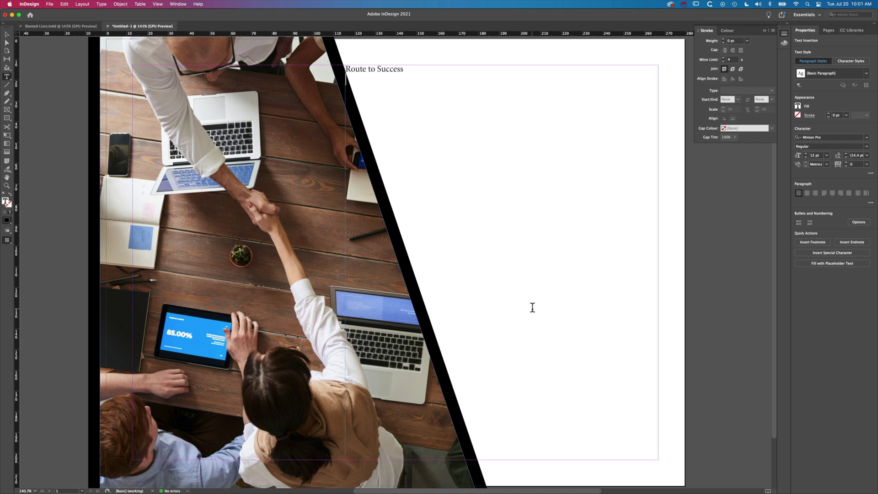
# Fill the space below the heading with placeholder text and join its first two paragraphs into one
pyautogui.click(102, 4)
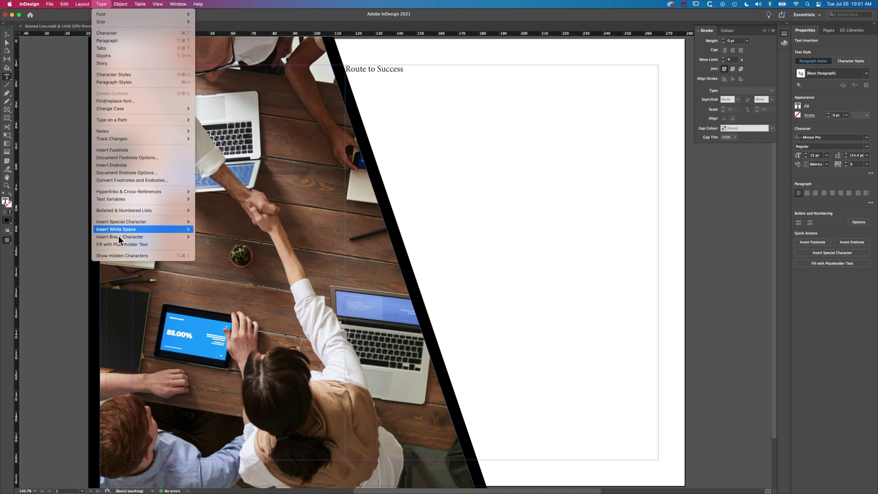
pyautogui.click(135, 244)
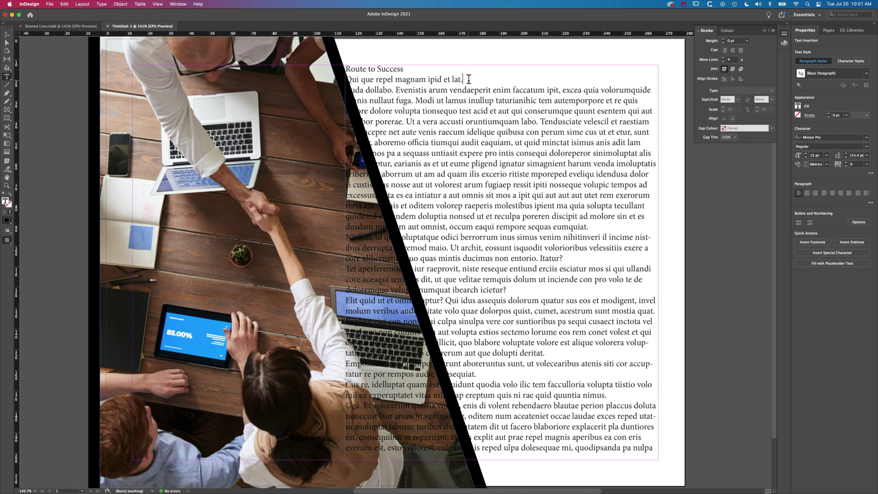
pyautogui.press('Delete')
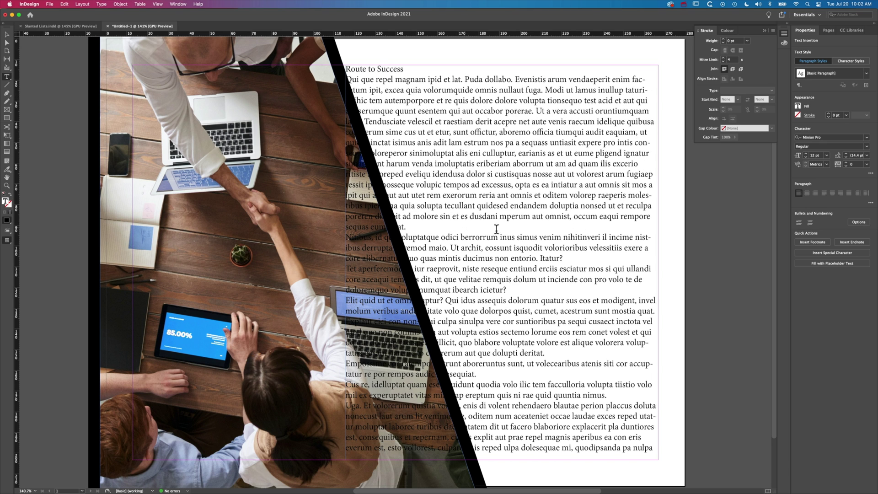
# Delete all placeholder text after "Itatur?" and turn the remaining paragraphs below the heading into a bulleted list
pyautogui.moveTo(569, 257); pyautogui.dragTo(720, 490)
pyautogui.press('BackSpace')
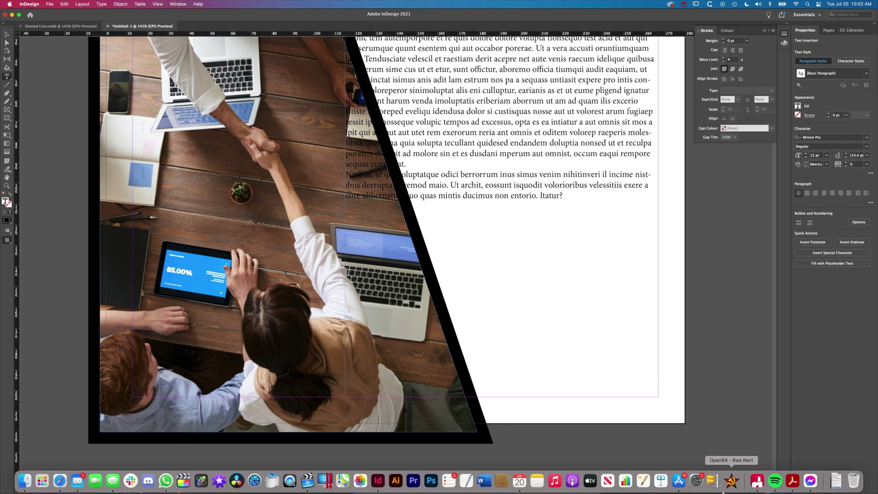
pyautogui.scroll(4, 533, 230)
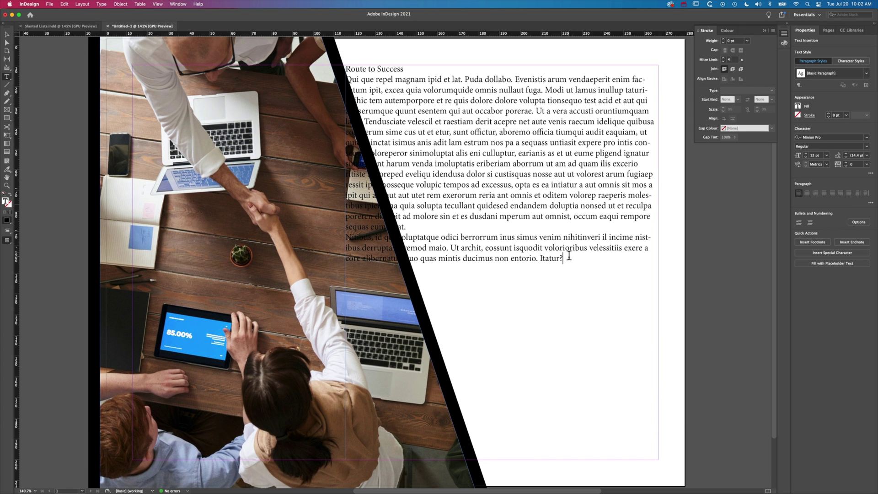
pyautogui.moveTo(569, 257); pyautogui.dragTo(337, 89)
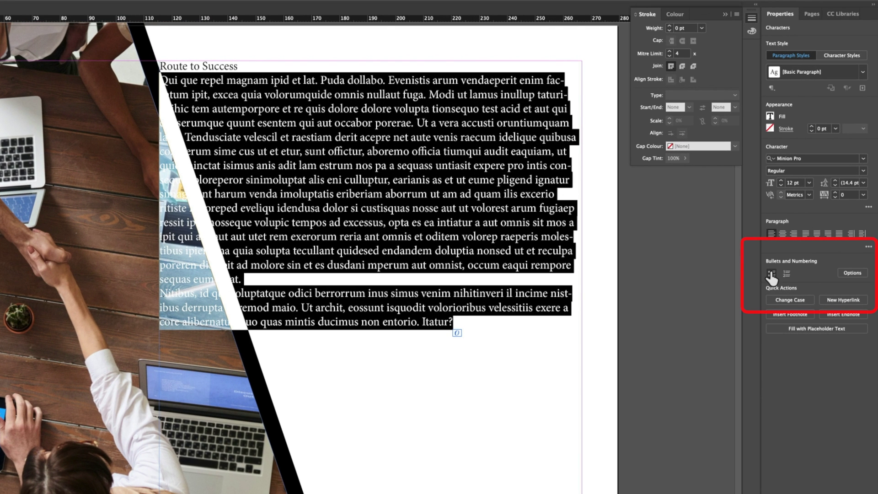
pyautogui.click(771, 275)
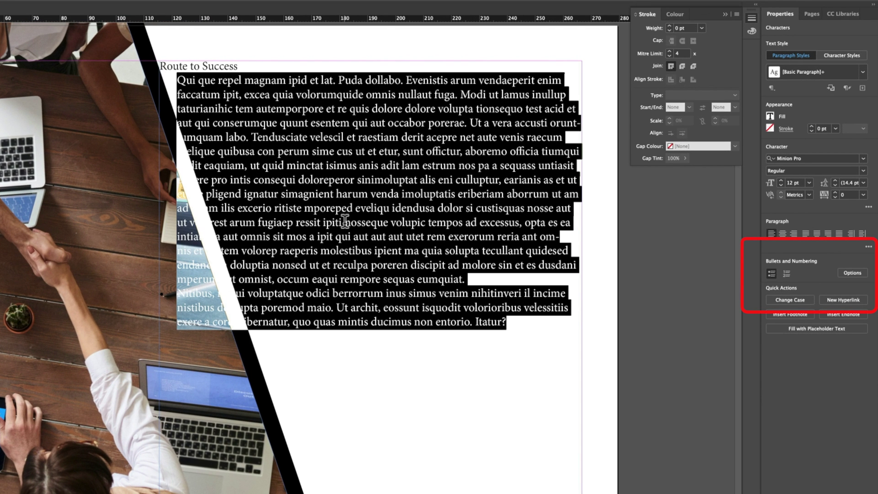
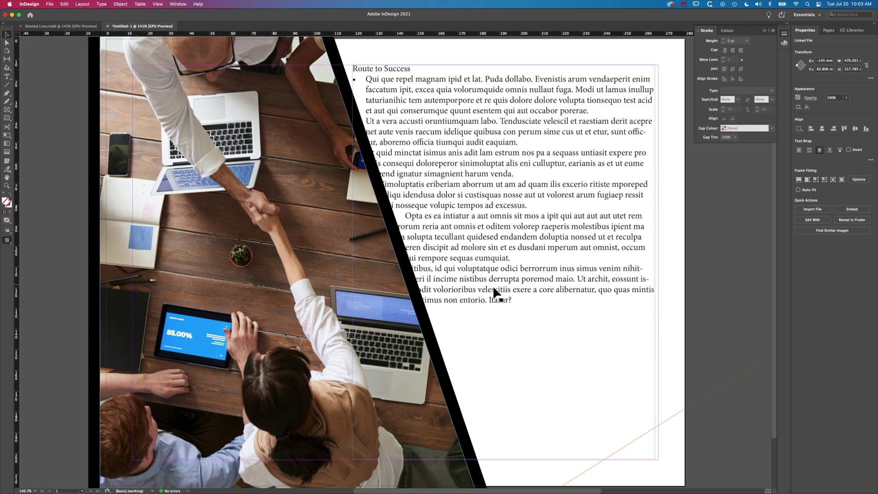
# Set the text wrap offset around the slanted photo frame to 13 mm
pyautogui.moveTo(54, 226); pyautogui.dragTo(176, 227)
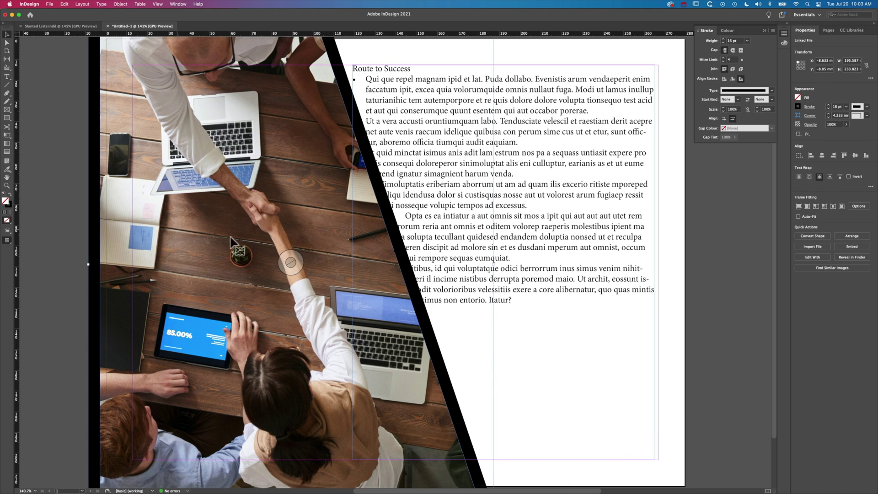
pyautogui.click(870, 187)
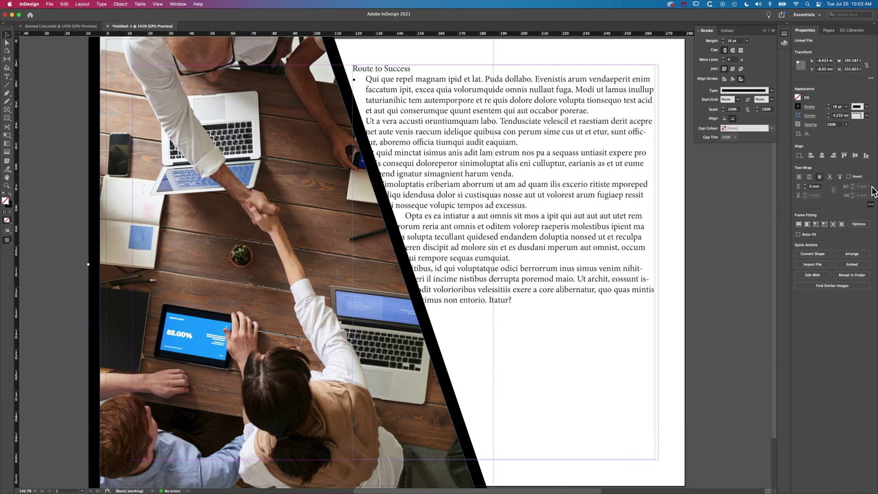
pyautogui.click(805, 185)
pyautogui.click(805, 185)
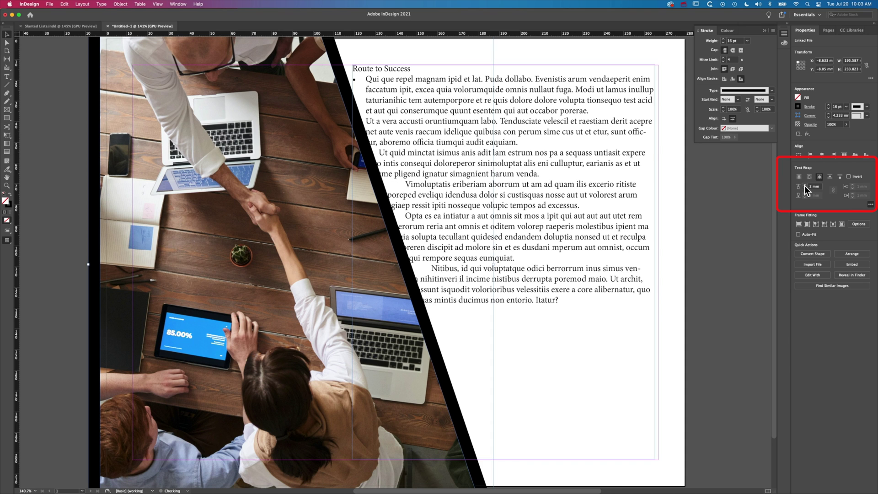
pyautogui.click(804, 185)
pyautogui.click(805, 185)
pyautogui.click(805, 184)
pyautogui.click(805, 185)
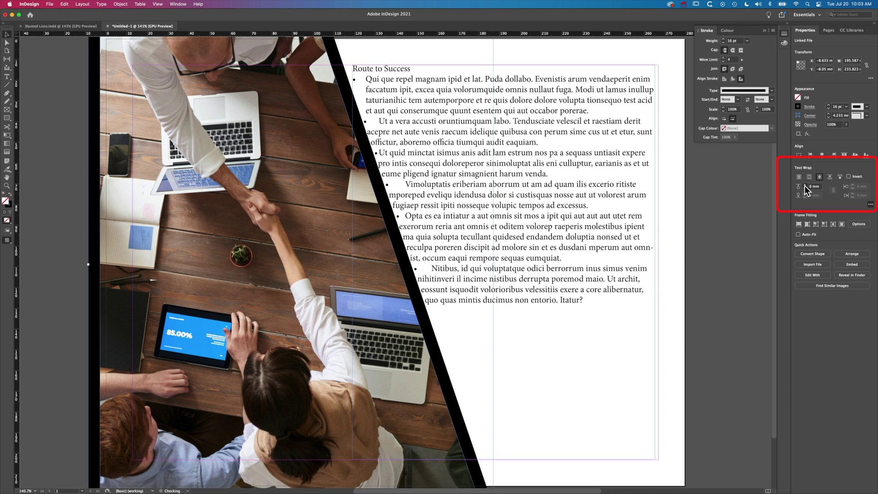
pyautogui.click(805, 185)
pyautogui.click(804, 185)
pyautogui.click(805, 185)
pyautogui.click(805, 185)
pyautogui.click(805, 185)
pyautogui.click(805, 185)
pyautogui.click(805, 185)
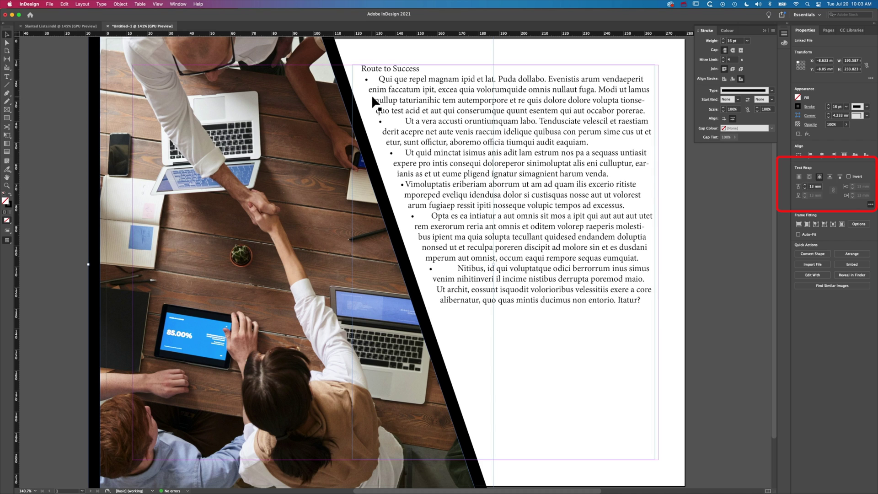
# Select all the bulleted text below the "Route to Success" heading for formatting
pyautogui.click(463, 296)
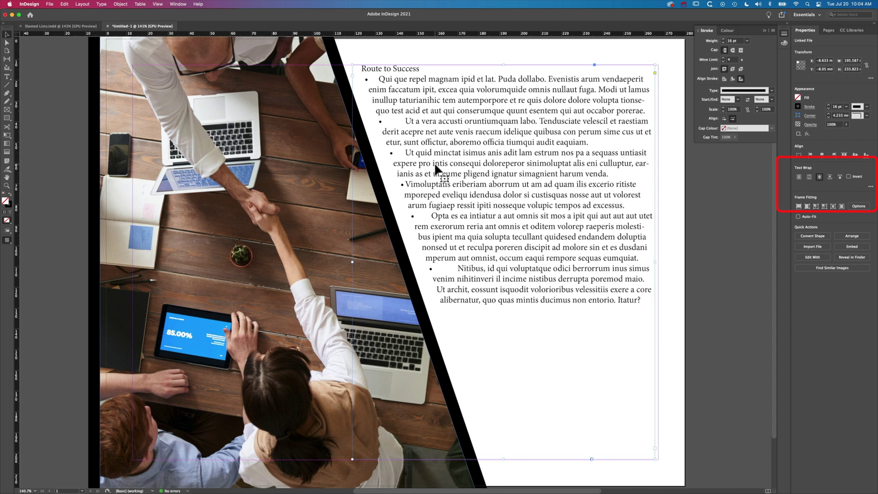
pyautogui.click(428, 140)
pyautogui.doubleClick(427, 146)
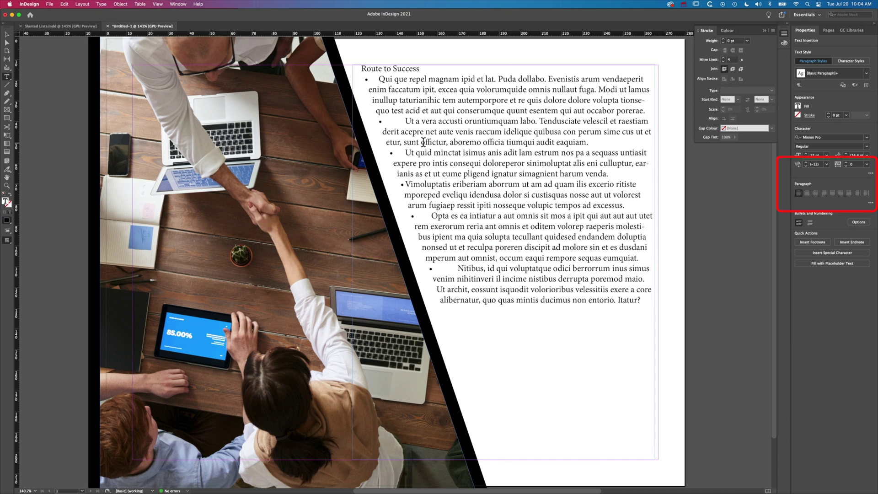
pyautogui.moveTo(376, 79); pyautogui.dragTo(695, 343)
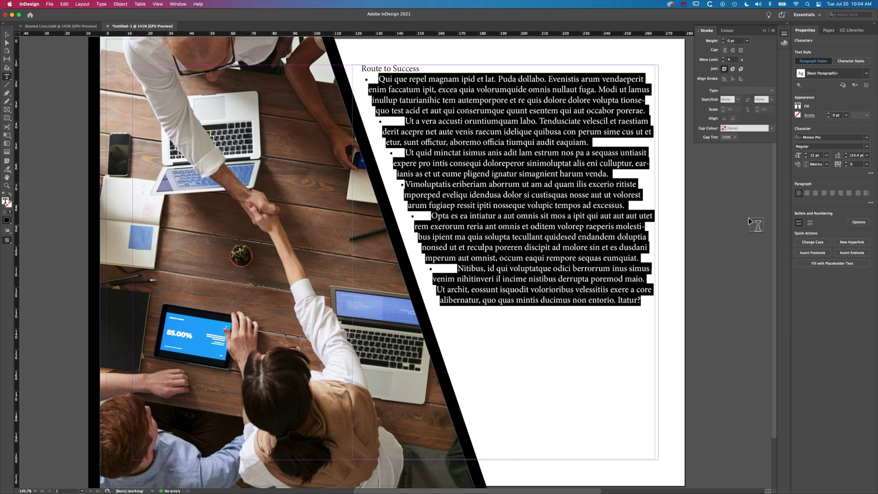
# Try a 10 mm left indent with a -10 mm first line indent on the selected bullets, and discard the settings
pyautogui.click(859, 222)
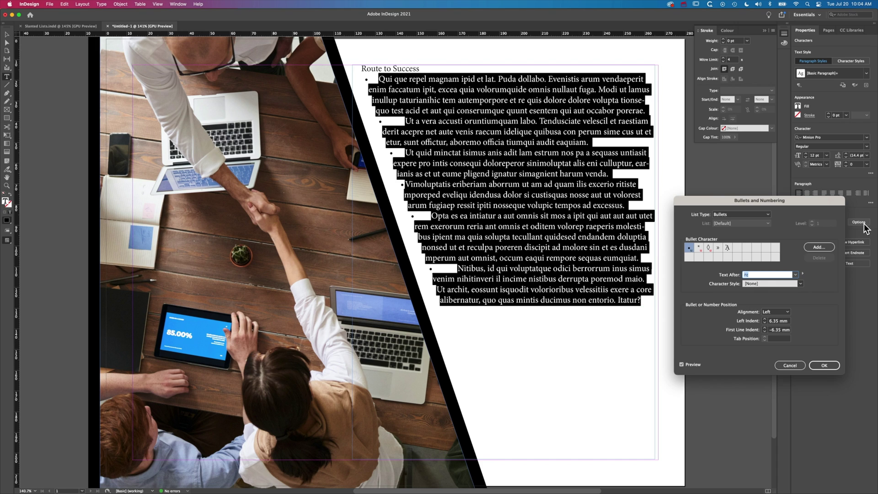
pyautogui.click(681, 365)
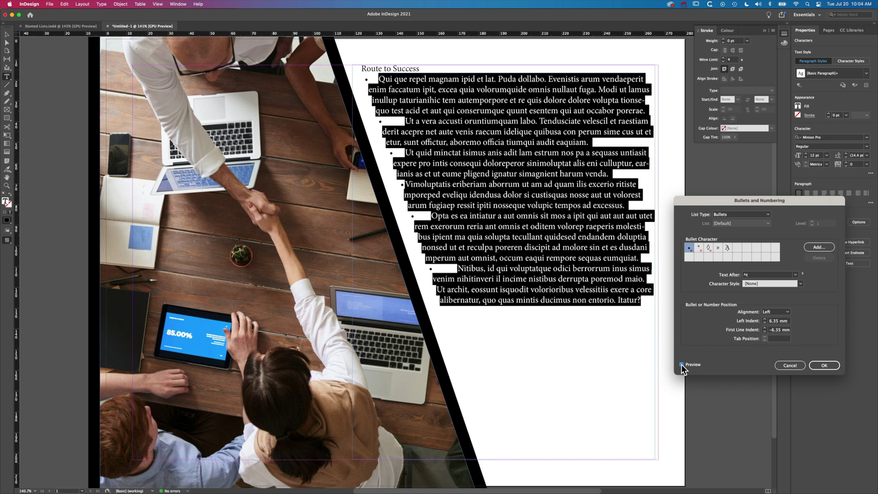
pyautogui.click(764, 319)
pyautogui.click(765, 319)
pyautogui.click(764, 319)
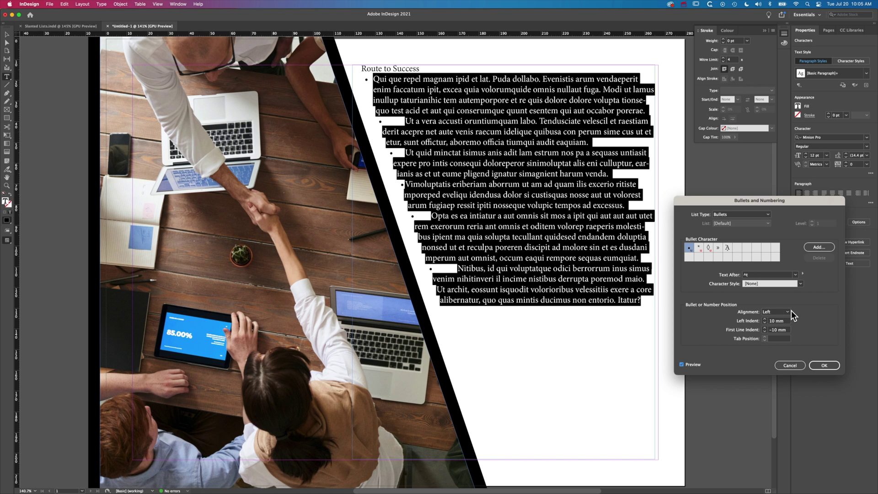
pyautogui.click(789, 362)
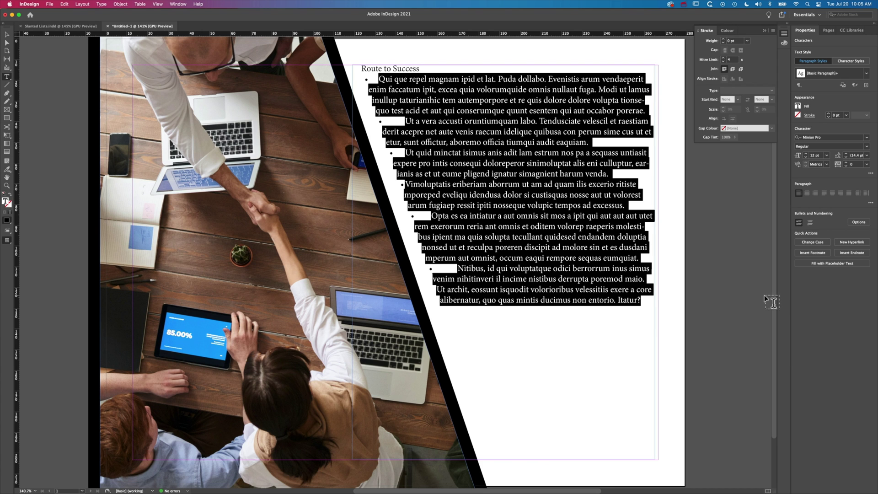
# Create a paragraph style named "Bulleted List" from the selected bulleted text and apply it
pyautogui.scroll(2, 772, 301)
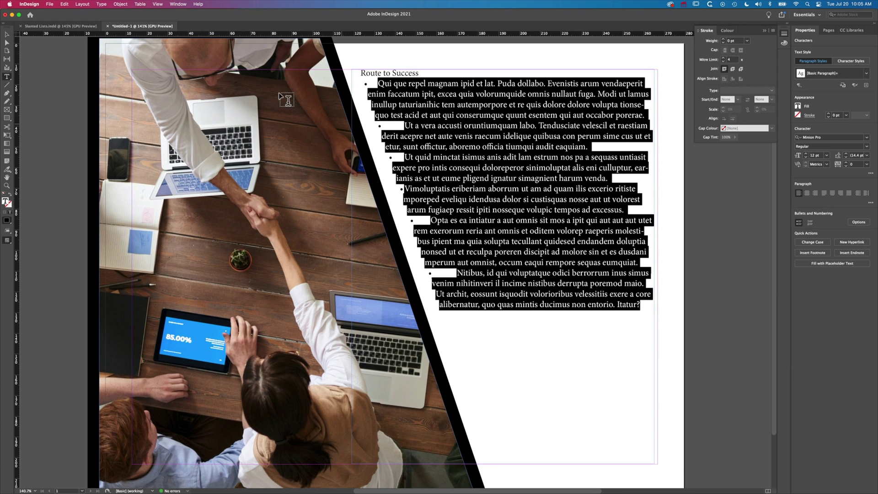
pyautogui.scroll(-1, 279, 94)
pyautogui.click(101, 4)
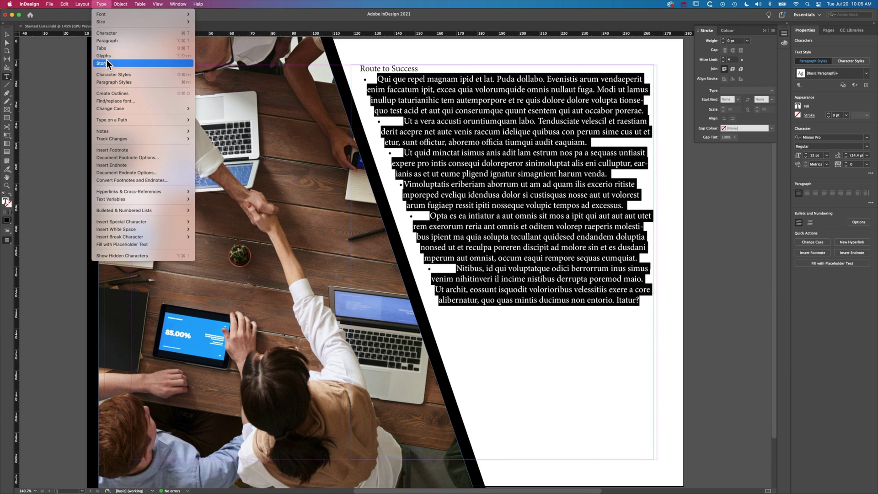
pyautogui.click(111, 81)
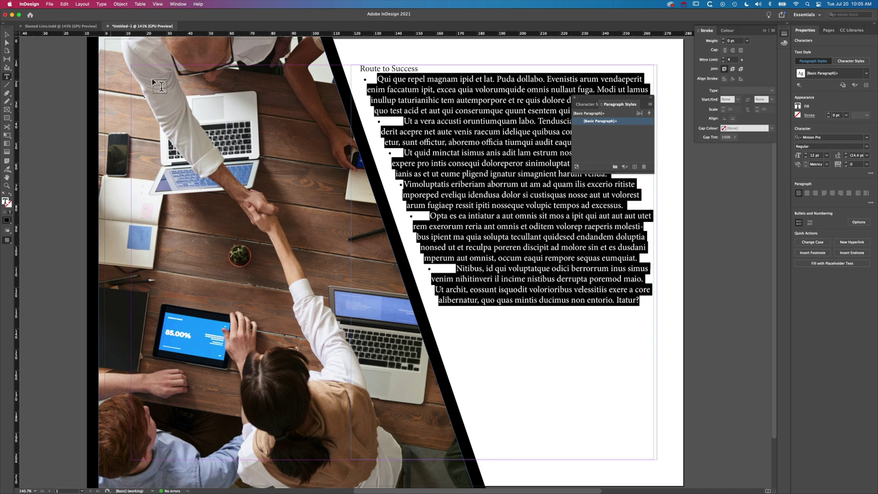
pyautogui.click(635, 166)
pyautogui.click(624, 129)
pyautogui.click(624, 129)
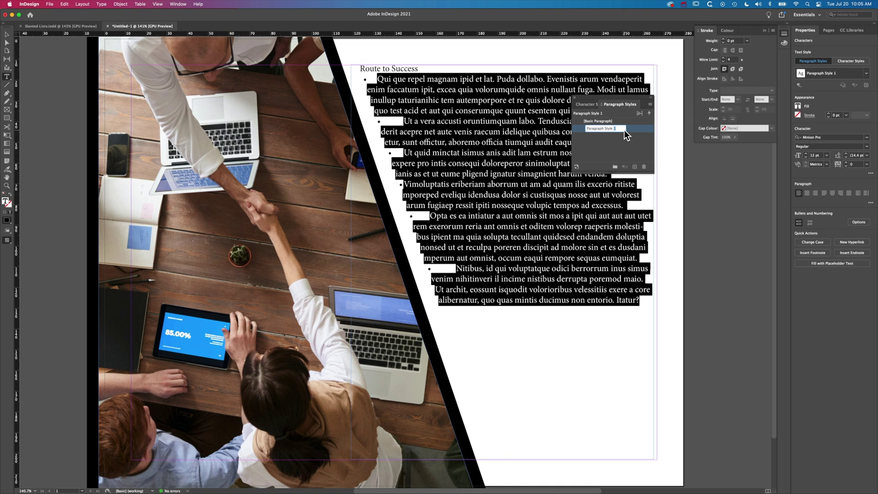
pyautogui.write('Bulleted List')
pyautogui.press('Return')
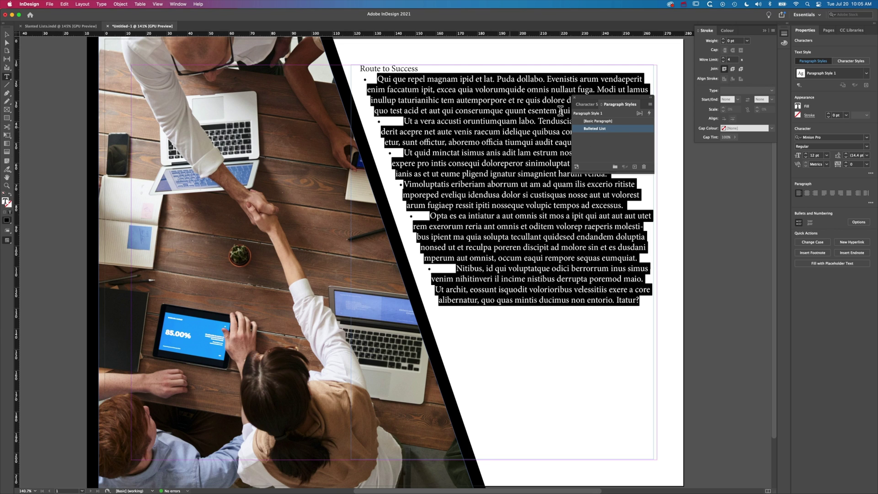
pyautogui.click(616, 128)
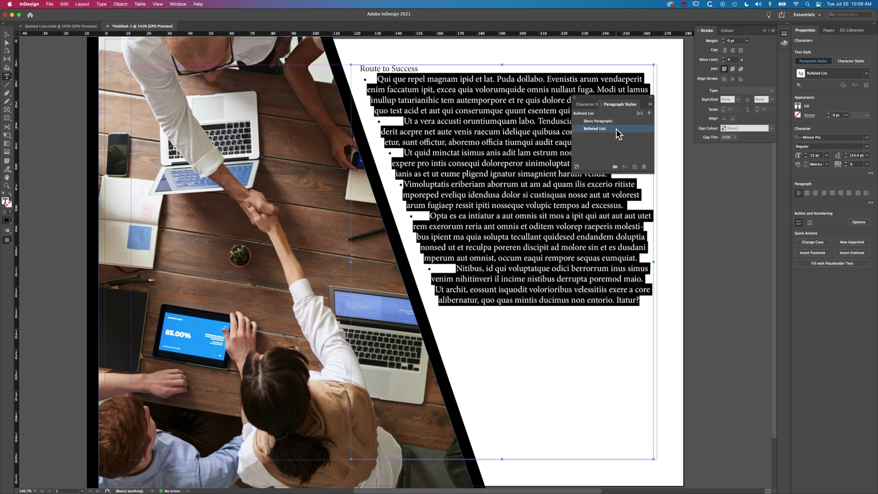
# Slant the text frame along the photo by moving its upper-left corner to about X 114.5 mm and lower-left corner to about X 179.5 mm
pyautogui.click(7, 42)
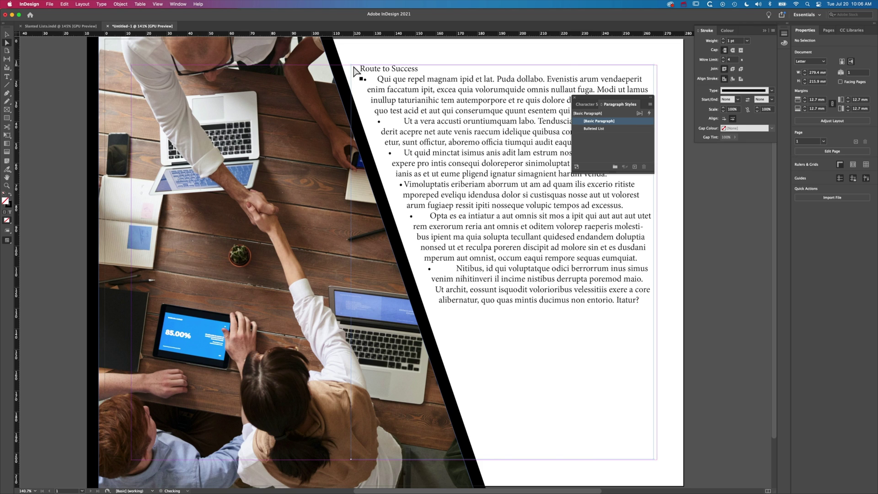
pyautogui.click(351, 67)
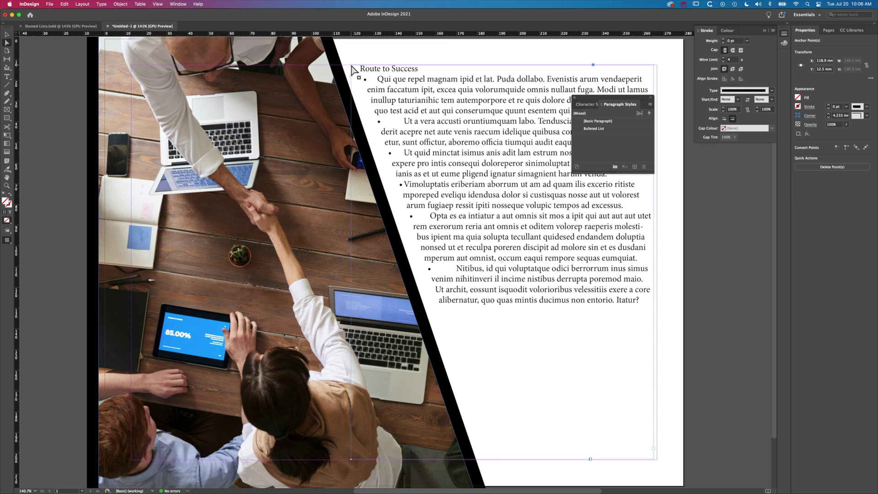
pyautogui.moveTo(351, 67); pyautogui.dragTo(343, 66)
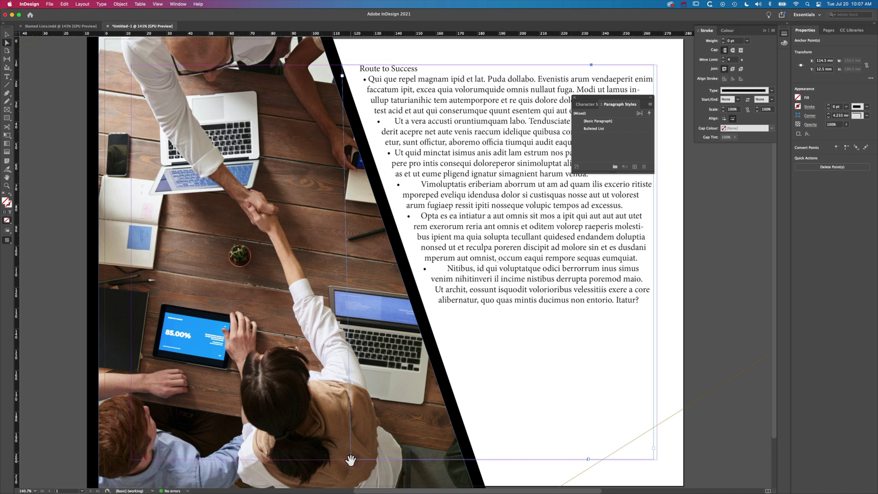
pyautogui.moveTo(350, 460); pyautogui.dragTo(478, 465)
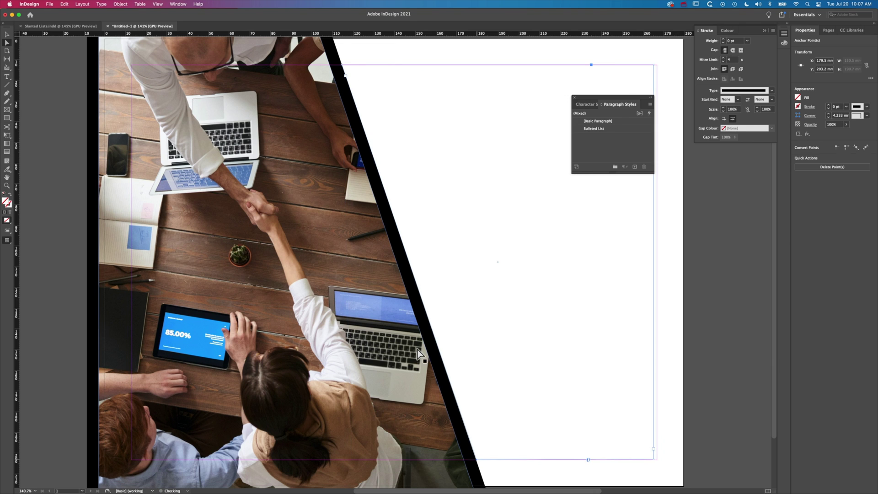
# Remove the text wrap from the slanted photo frame and select the text frame
pyautogui.click(7, 34)
pyautogui.click(171, 88)
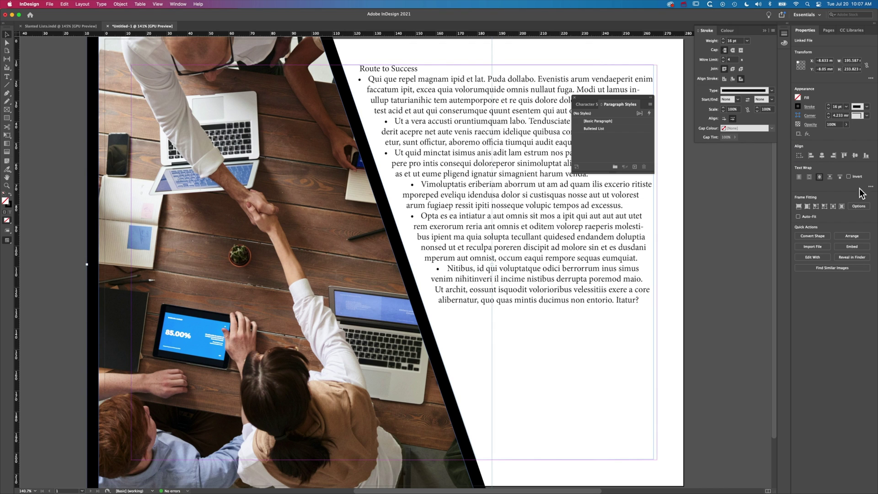
pyautogui.click(799, 177)
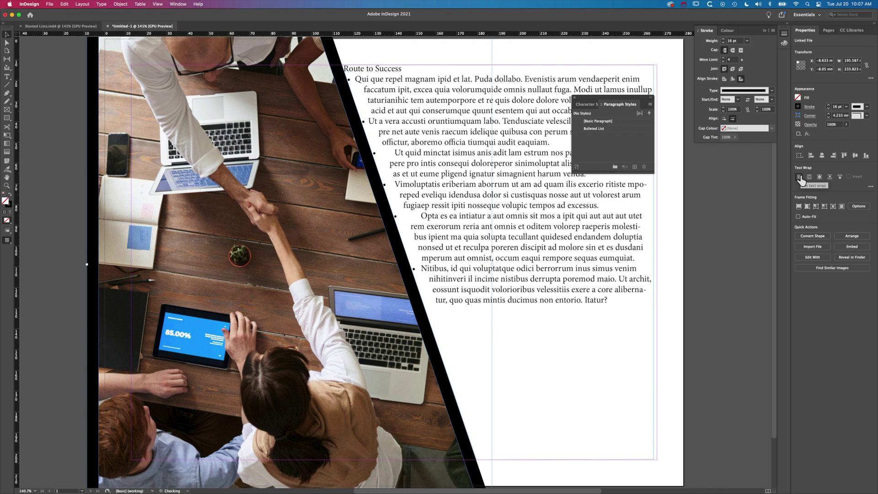
pyautogui.click(408, 140)
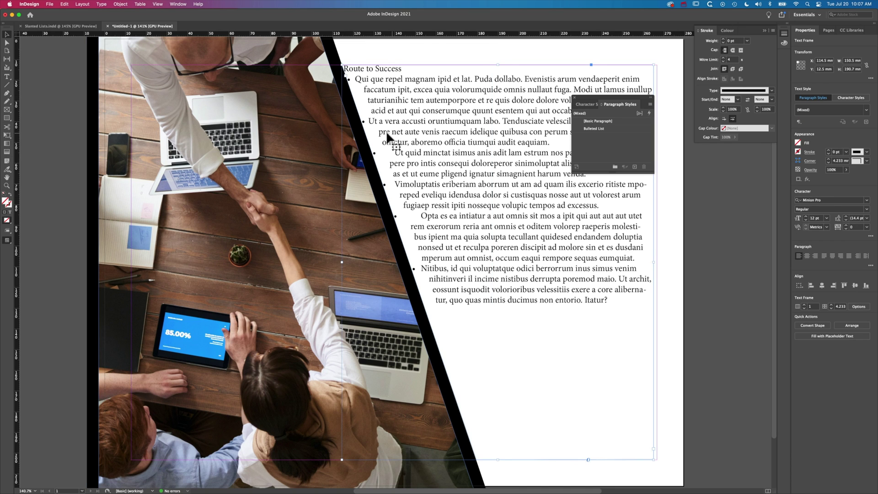
# Give the slanted text frame a 4 mm inset spacing in its text frame options with preview on, and deselect the frame
pyautogui.click(123, 6)
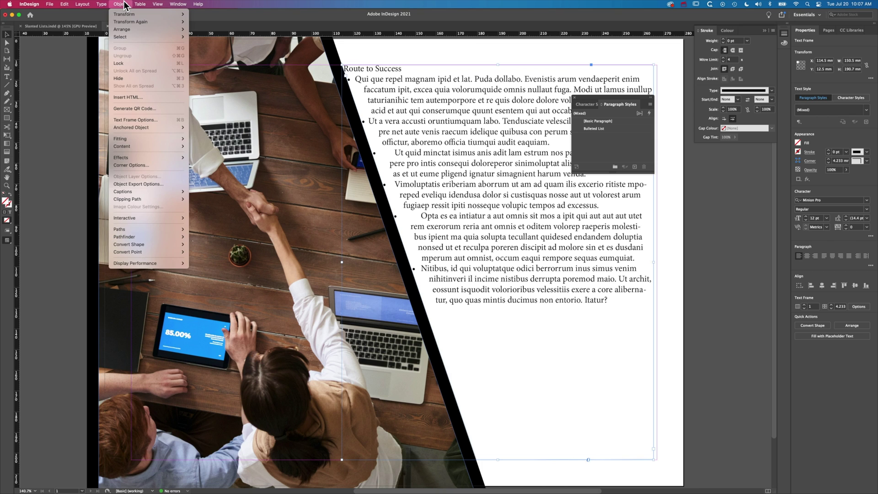
pyautogui.click(143, 120)
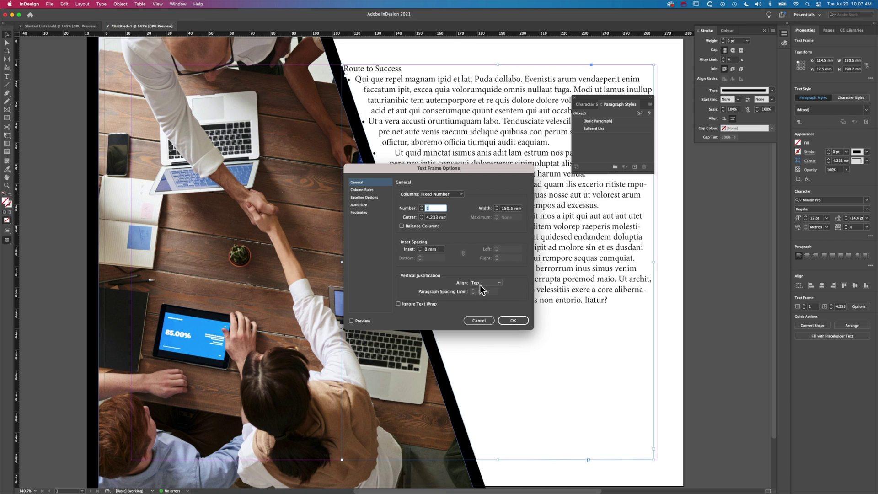
pyautogui.click(363, 320)
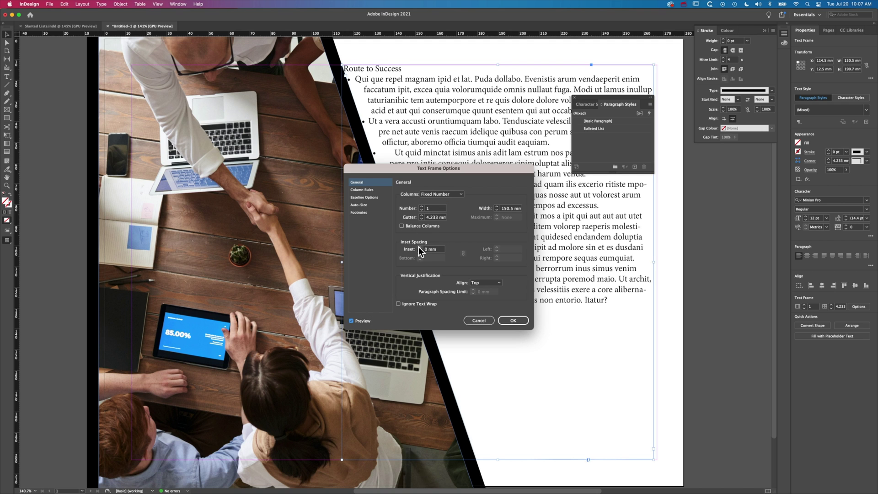
pyautogui.click(420, 247)
pyautogui.click(419, 247)
pyautogui.click(420, 247)
pyautogui.click(420, 247)
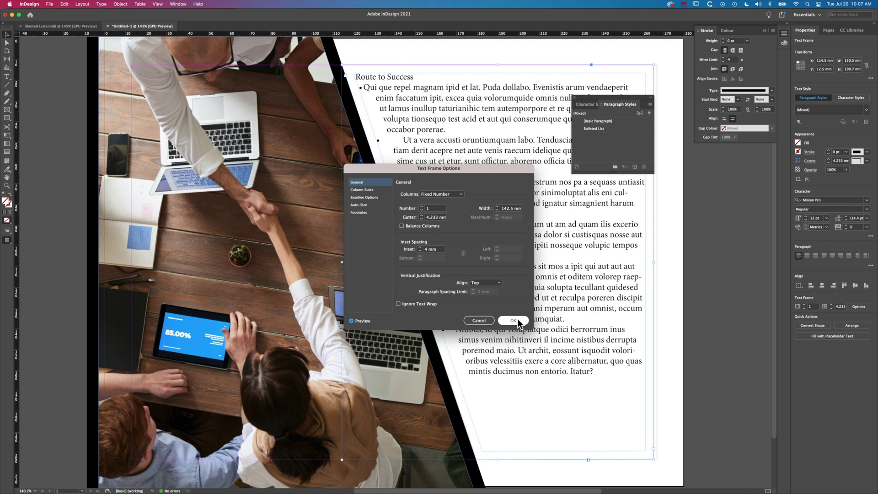
pyautogui.click(513, 320)
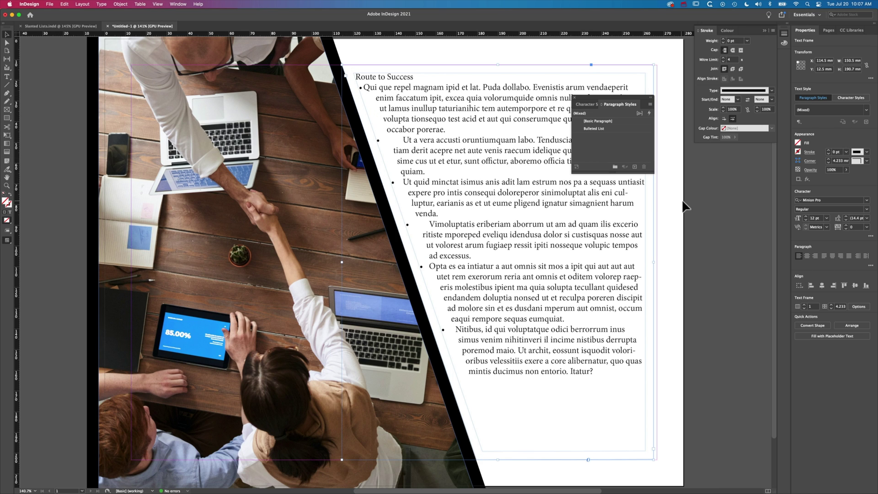
pyautogui.click(713, 202)
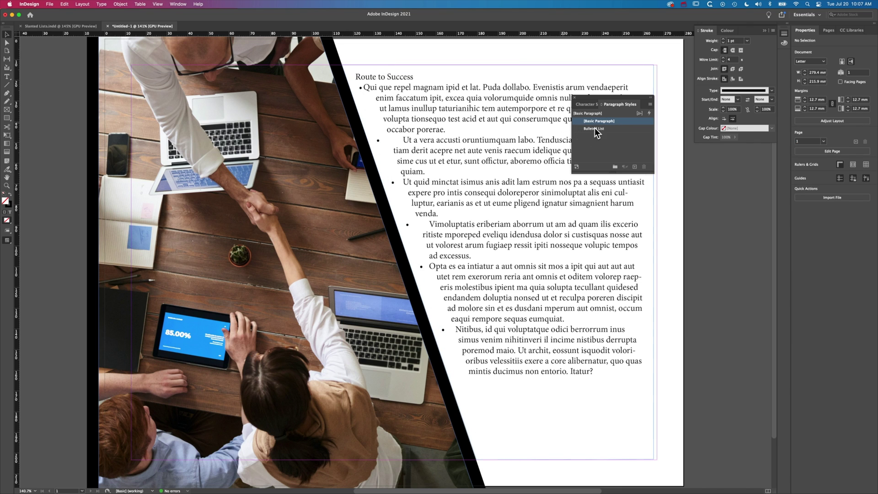
# Edit the "Bulleted List" paragraph style and replace the tab after the bullet character with an em space
pyautogui.doubleClick(619, 128)
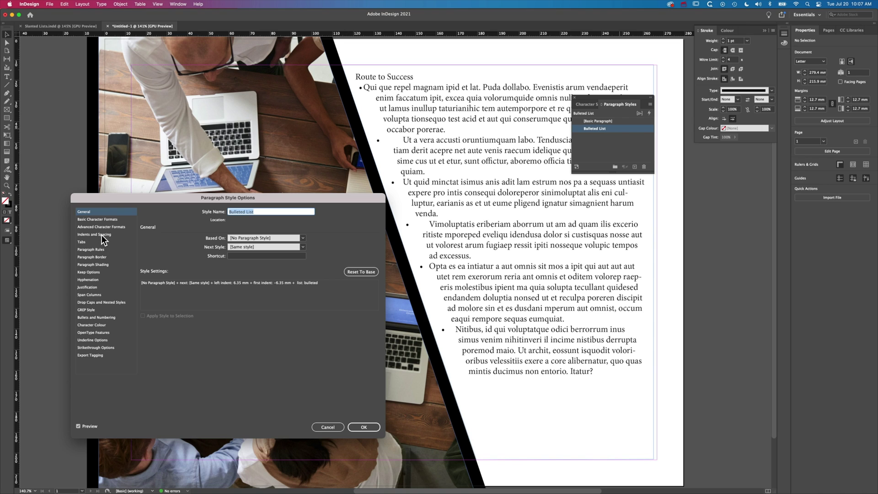
pyautogui.click(101, 235)
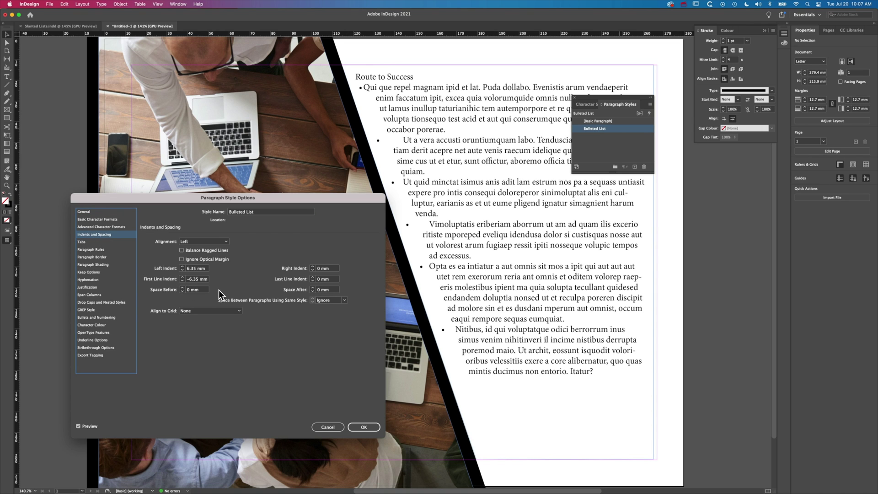
pyautogui.click(98, 319)
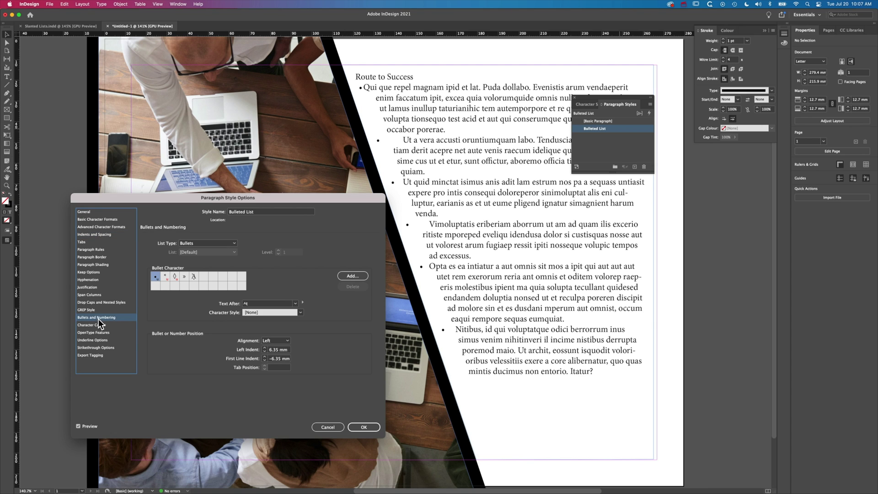
pyautogui.doubleClick(252, 303)
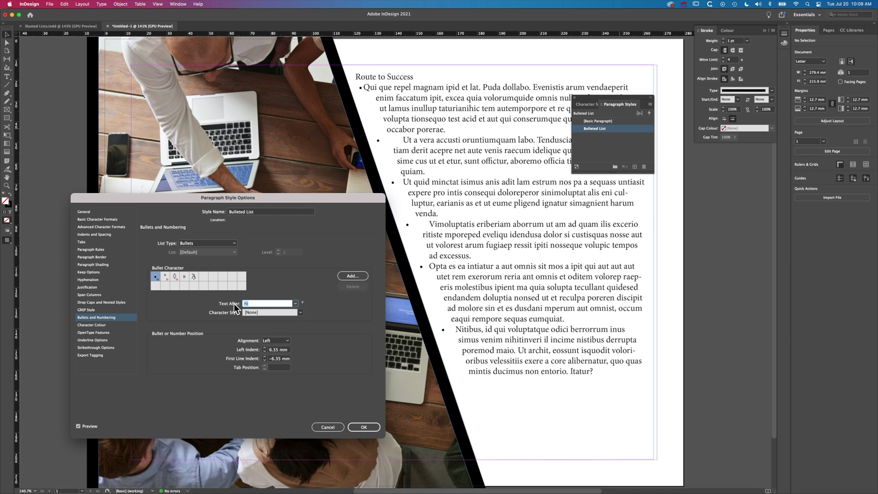
pyautogui.click(302, 301)
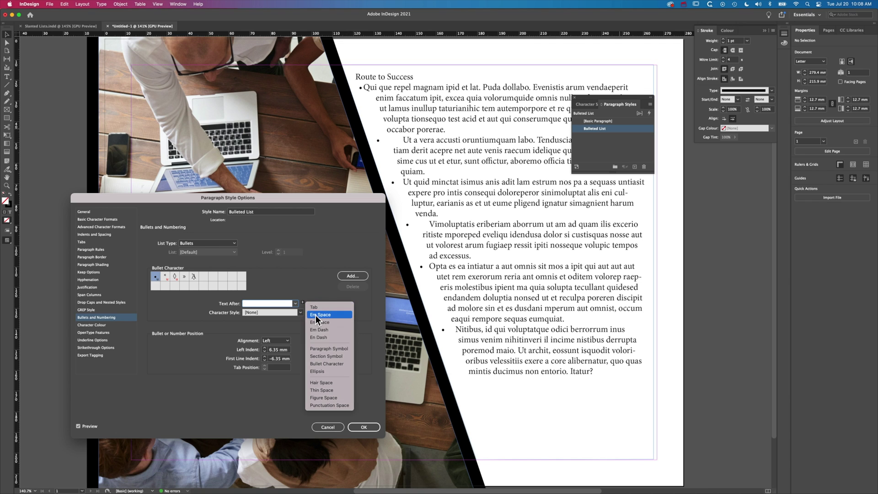
pyautogui.click(315, 315)
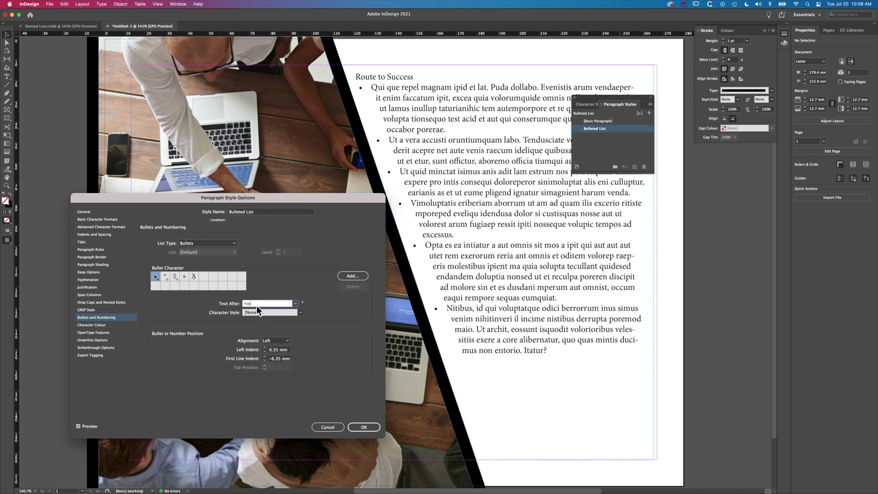
# Try a 13 mm left indent with a -10 mm first line indent in the "Bulleted List" style
pyautogui.click(264, 348)
pyautogui.click(264, 348)
pyautogui.click(265, 347)
pyautogui.click(264, 348)
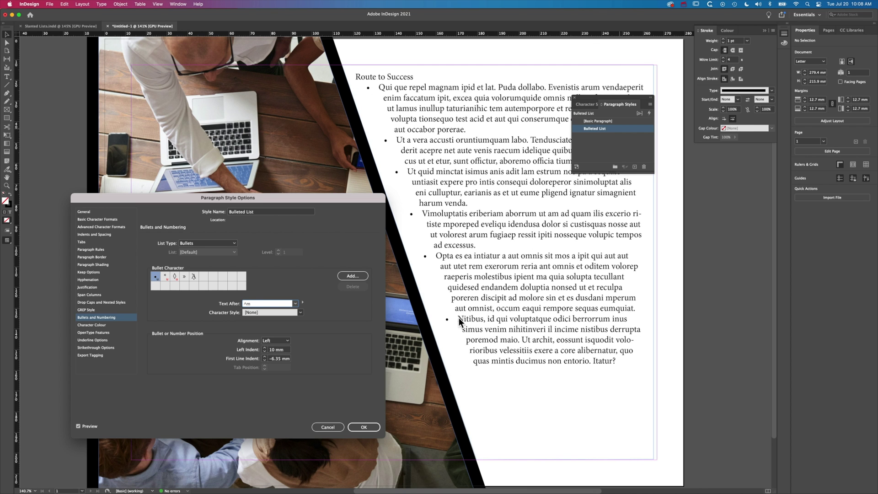
pyautogui.click(265, 361)
pyautogui.click(265, 360)
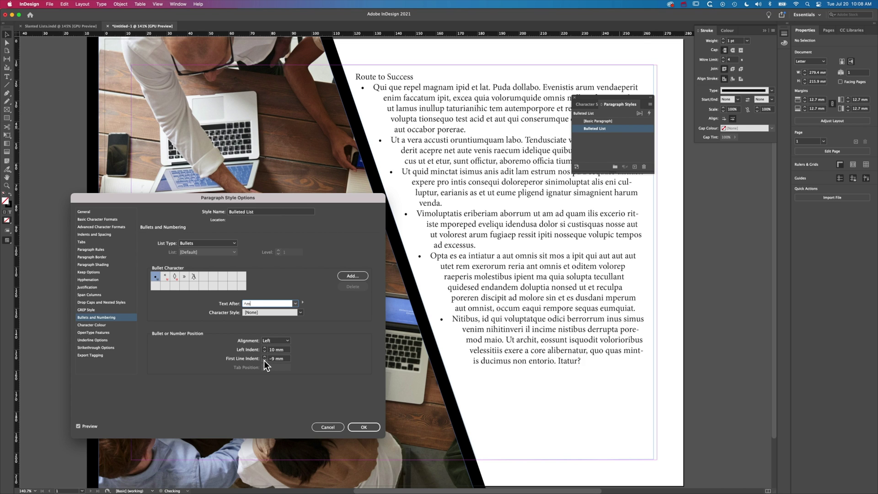
pyautogui.click(265, 360)
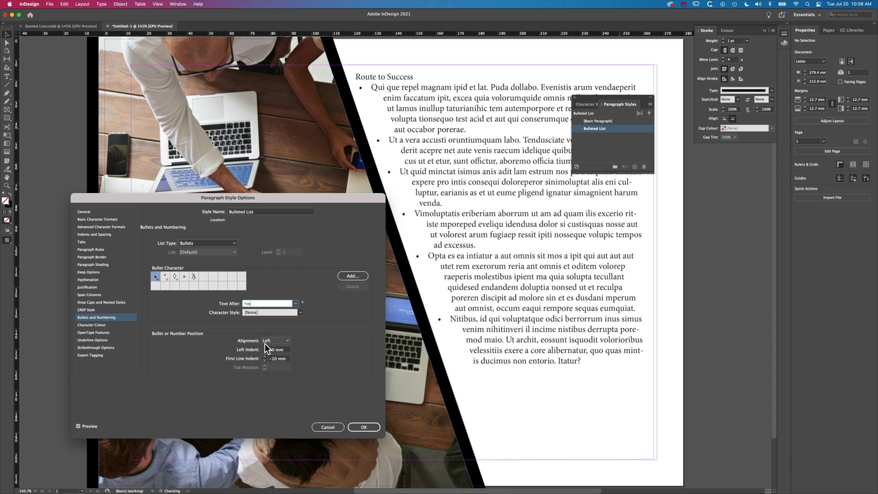
pyautogui.click(264, 347)
pyautogui.click(265, 347)
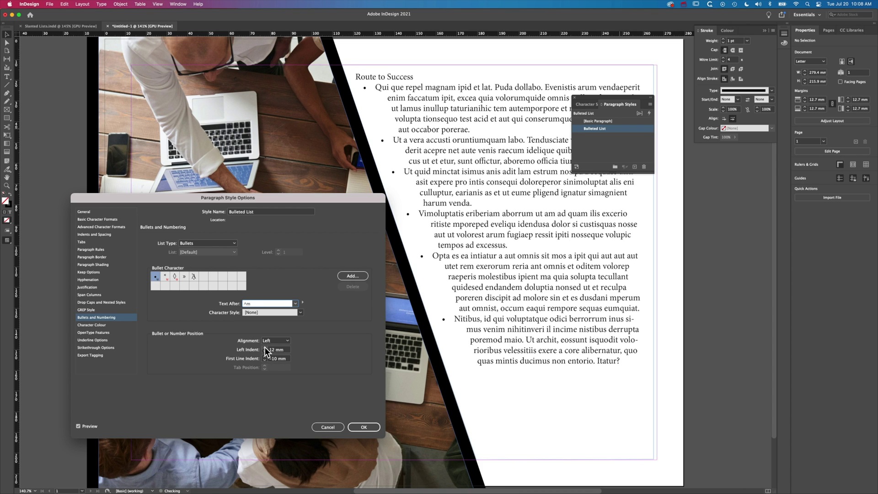
pyautogui.click(264, 347)
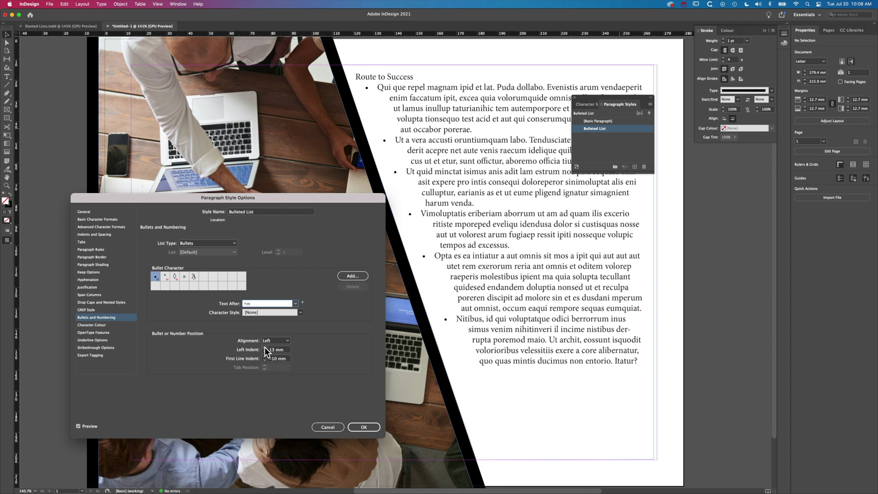
# Try a 16 mm left indent with a -6 mm first line indent in the style's indents and spacing settings
pyautogui.click(97, 233)
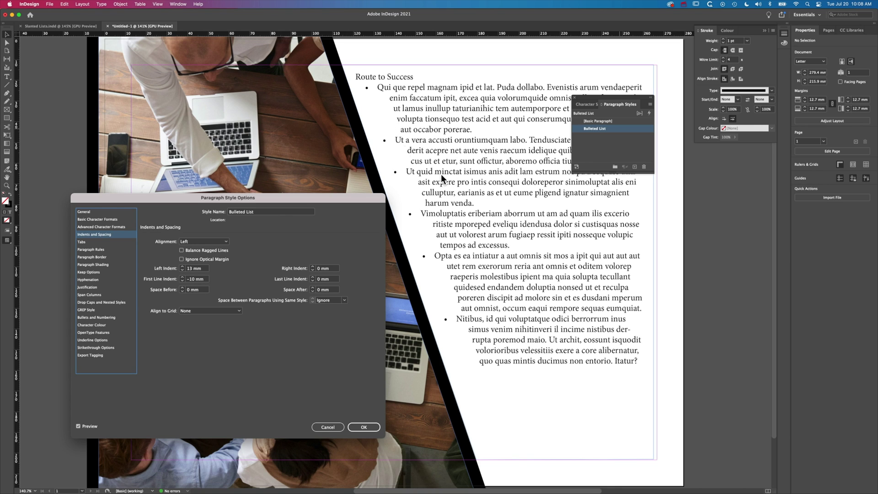
pyautogui.click(183, 266)
pyautogui.click(183, 266)
pyautogui.click(183, 266)
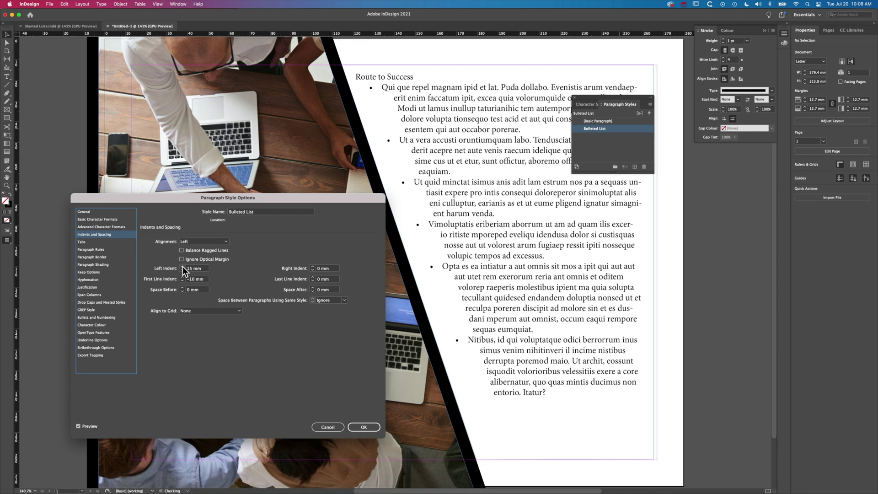
pyautogui.click(182, 266)
pyautogui.click(183, 281)
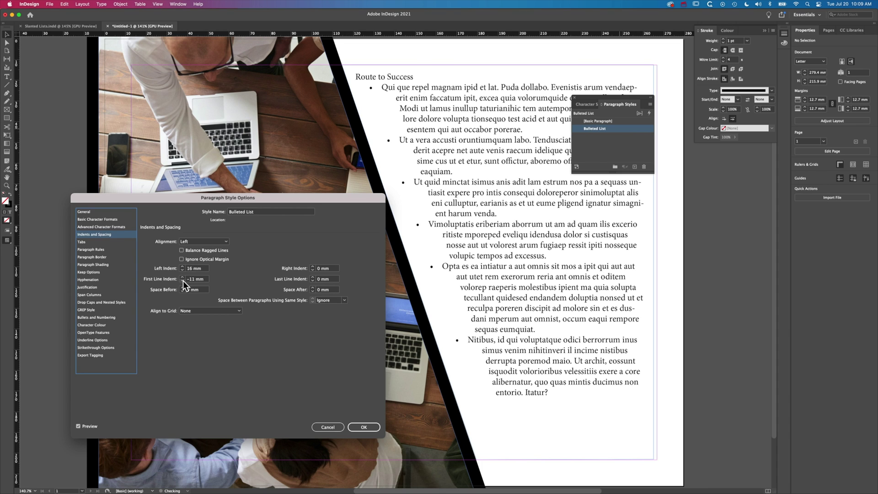
pyautogui.click(182, 277)
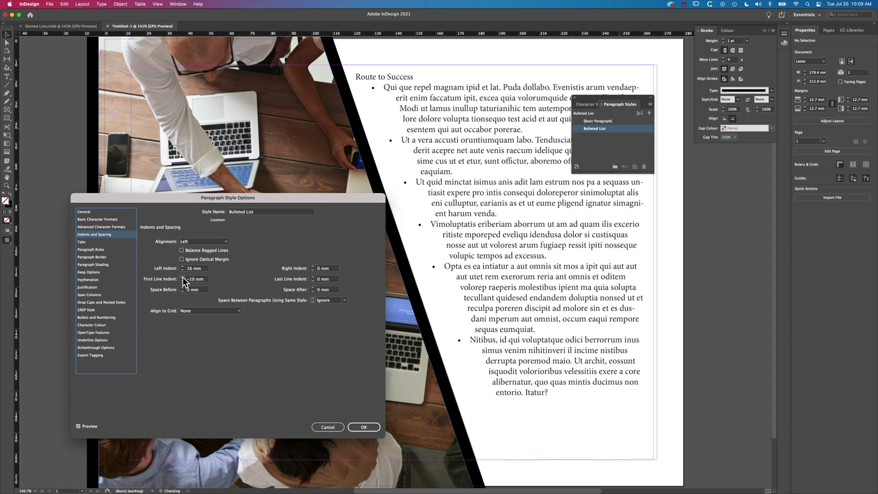
pyautogui.click(182, 277)
pyautogui.click(182, 277)
pyautogui.click(183, 277)
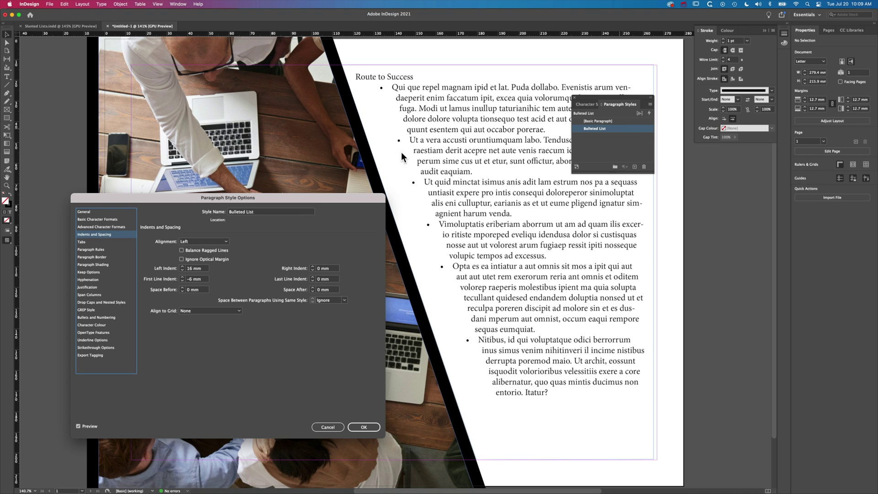
# Add a second em space after the bullet character in the "Bulleted List" style
pyautogui.click(109, 317)
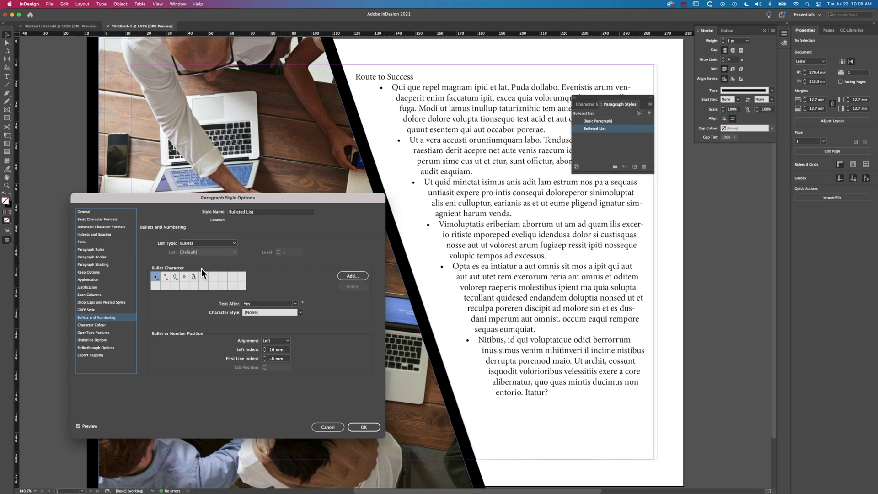
pyautogui.click(259, 304)
pyautogui.click(302, 302)
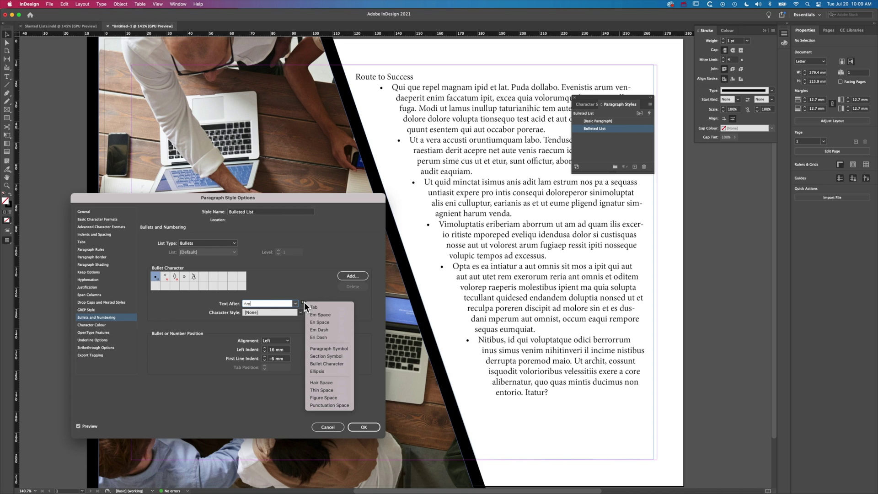
pyautogui.click(318, 315)
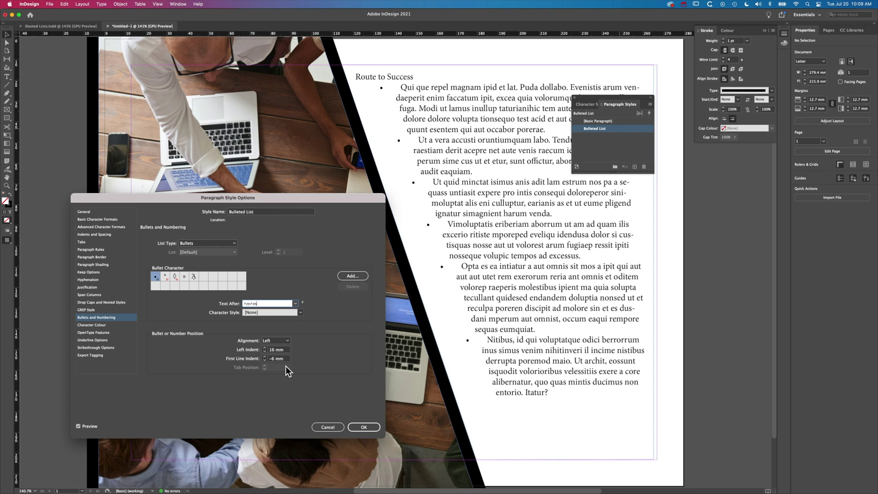
# Set the bullet position to an 18 mm left indent and a -10 mm first line indent
pyautogui.click(265, 348)
pyautogui.click(265, 348)
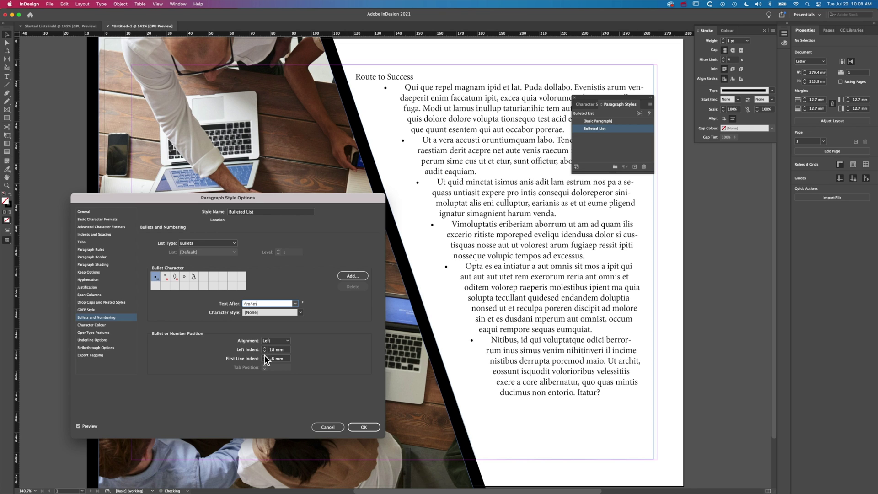
pyautogui.click(264, 360)
pyautogui.click(264, 360)
pyautogui.click(264, 360)
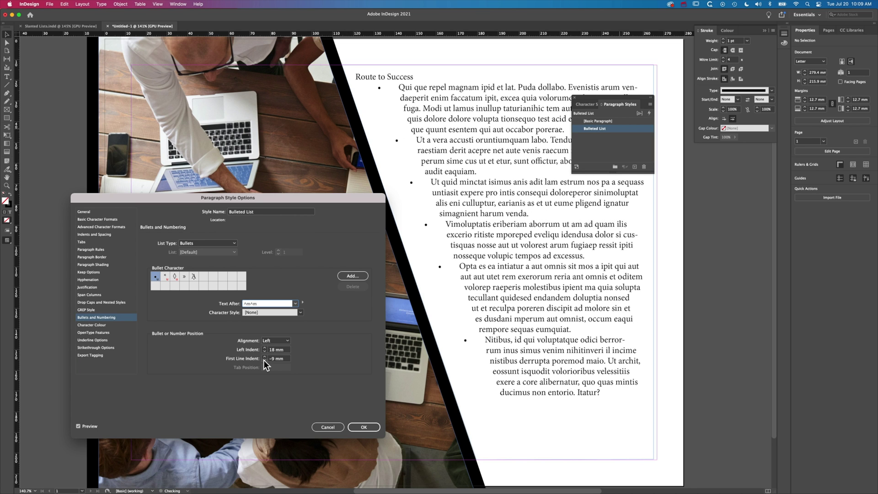
pyautogui.click(264, 360)
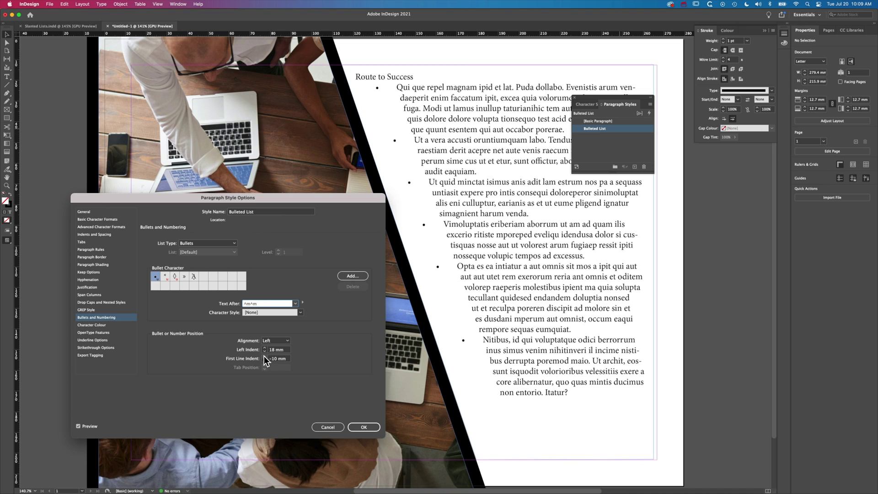
# Set the space after each paragraph in the "Bulleted List" style to 3 mm
pyautogui.click(98, 235)
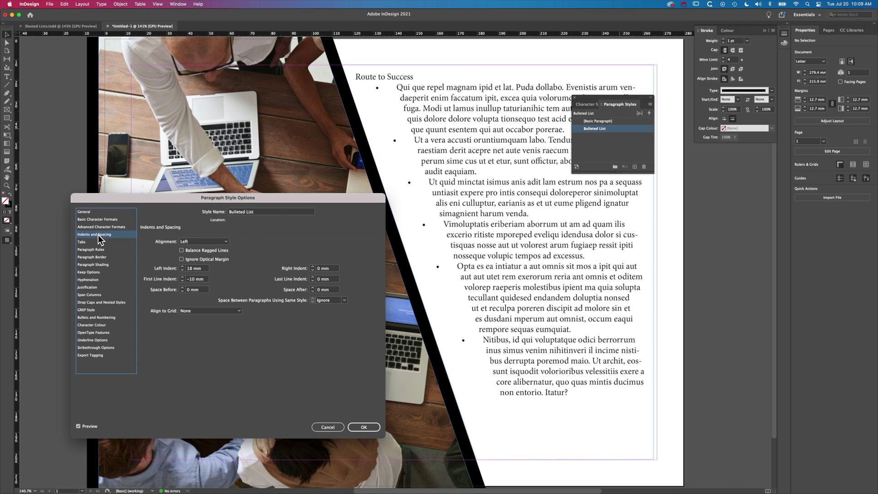
pyautogui.click(314, 288)
pyautogui.click(313, 288)
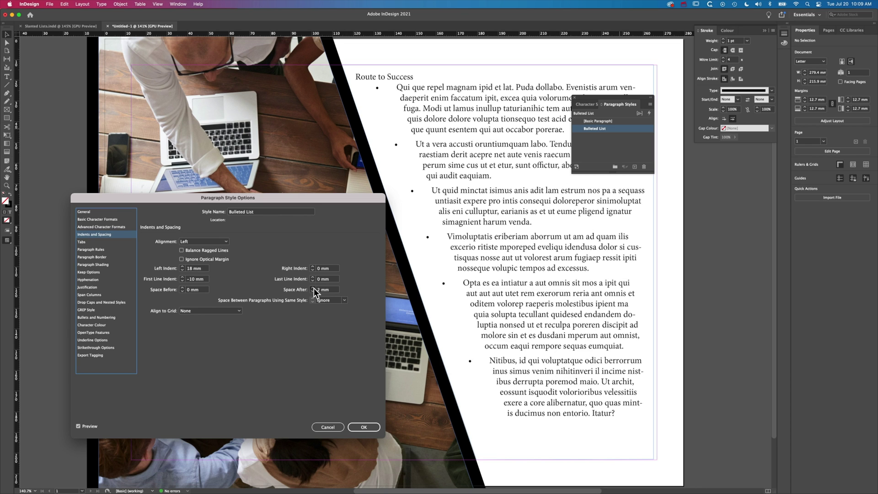
pyautogui.click(313, 288)
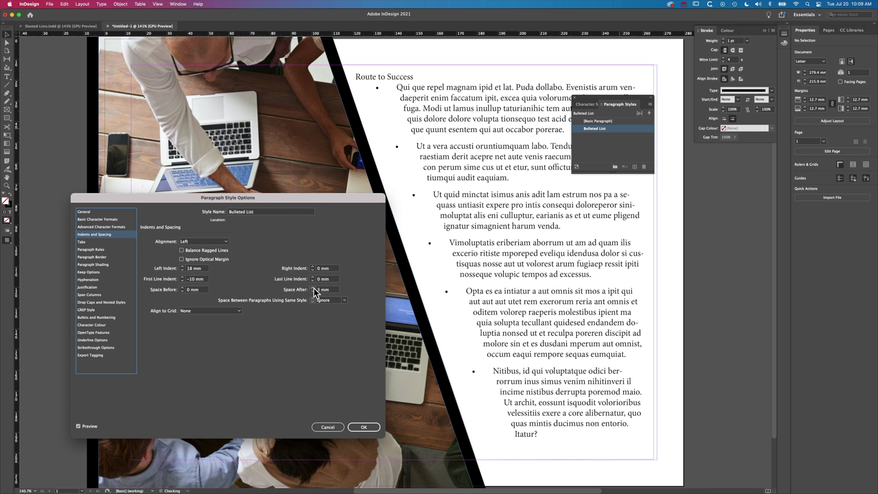
# Change the "Bulleted List" style's font family to Myriad Pro and its size to 11 pt
pyautogui.click(104, 219)
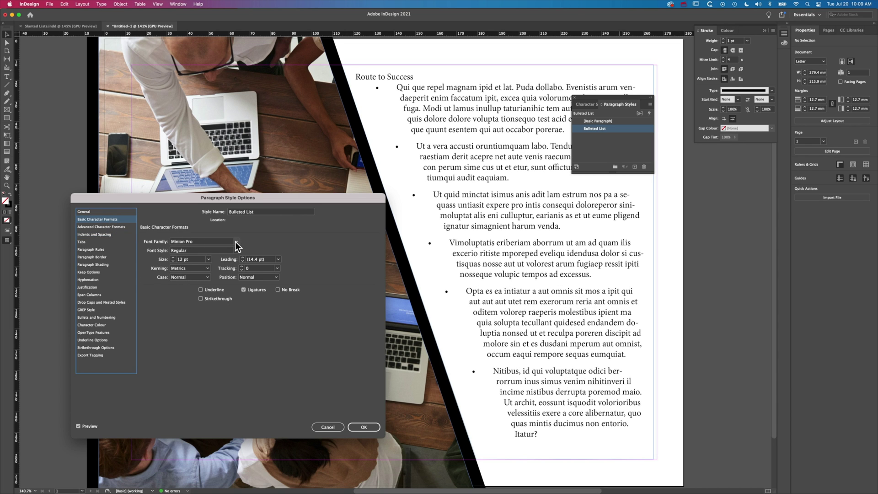
pyautogui.click(236, 242)
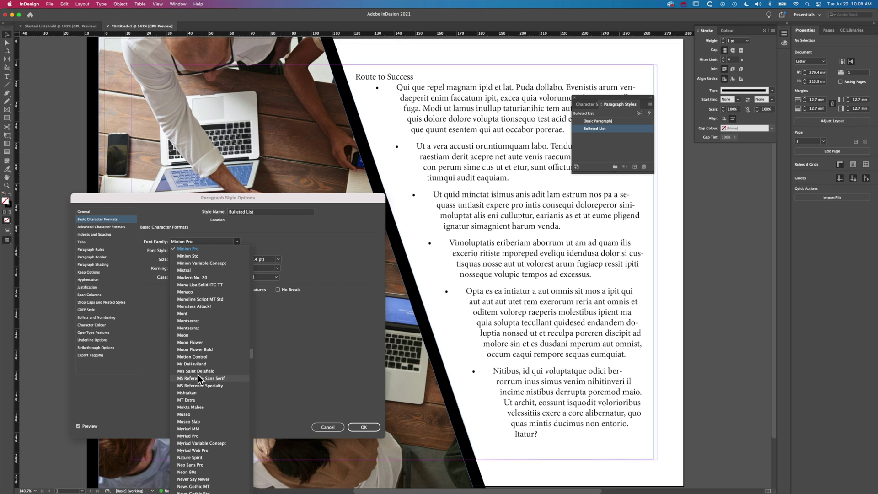
pyautogui.click(193, 436)
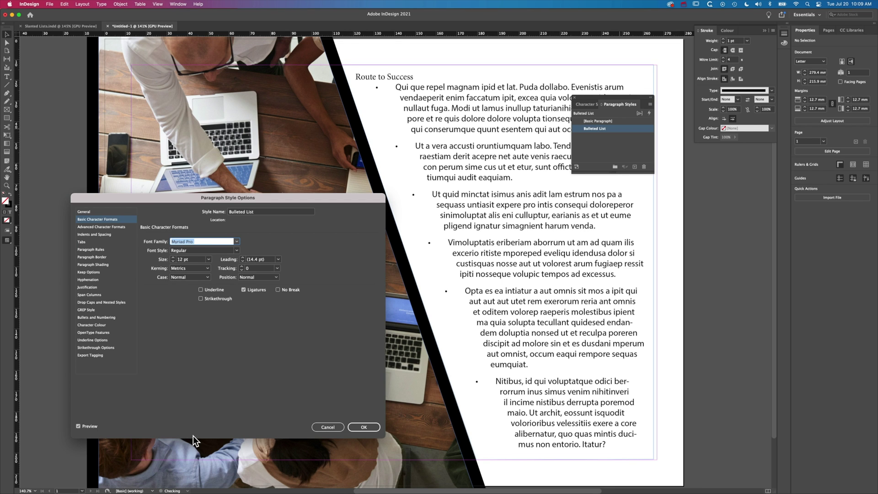
pyautogui.click(173, 261)
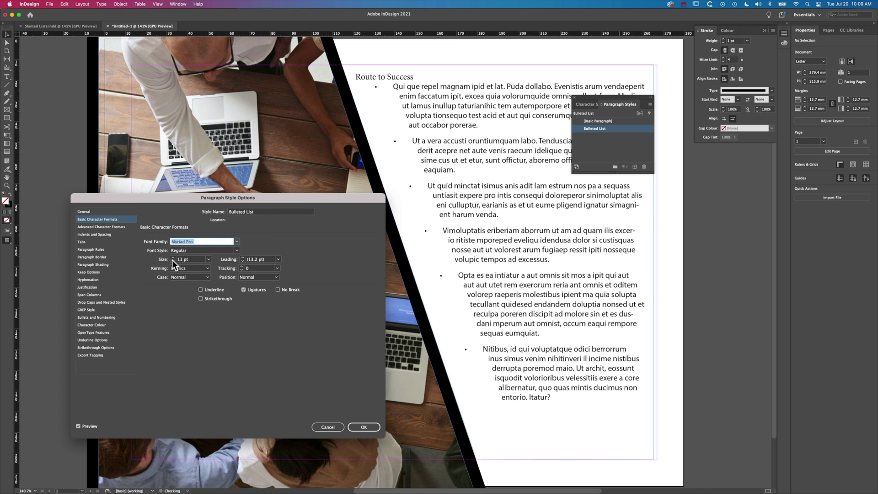
# Set the "Bulleted List" style's leading to 14 pt and its alignment to Left Justify
pyautogui.click(243, 257)
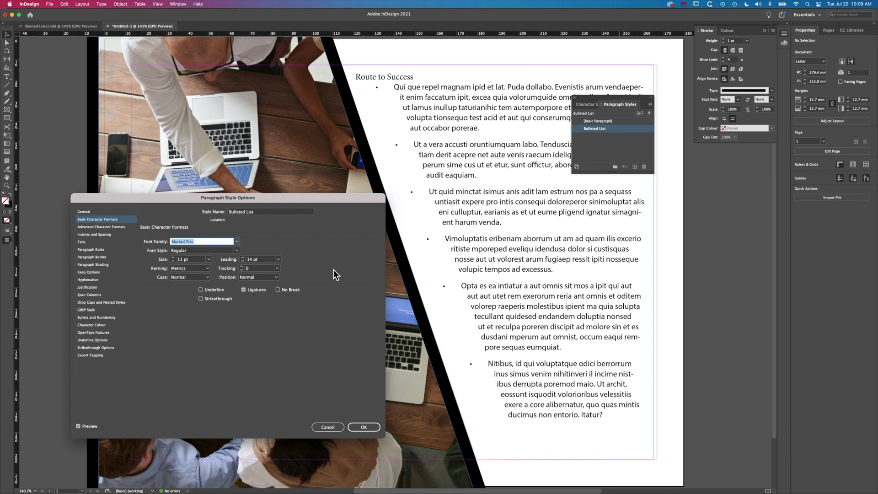
pyautogui.click(101, 235)
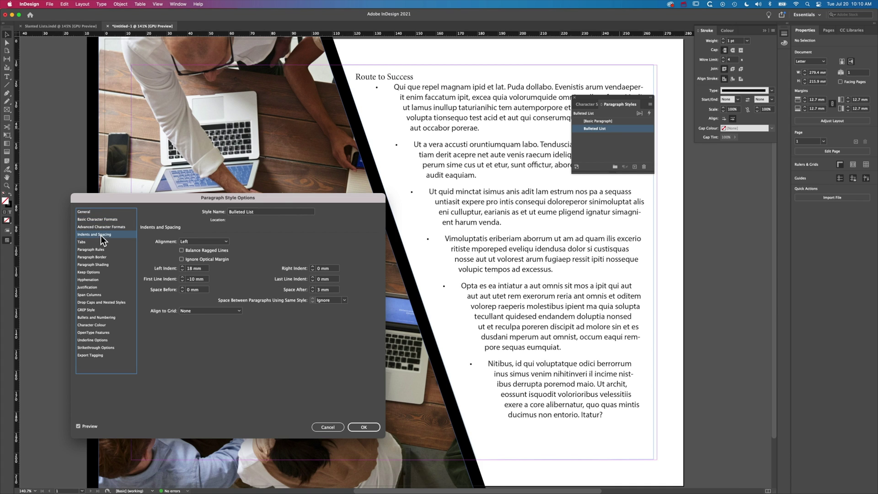
pyautogui.click(216, 242)
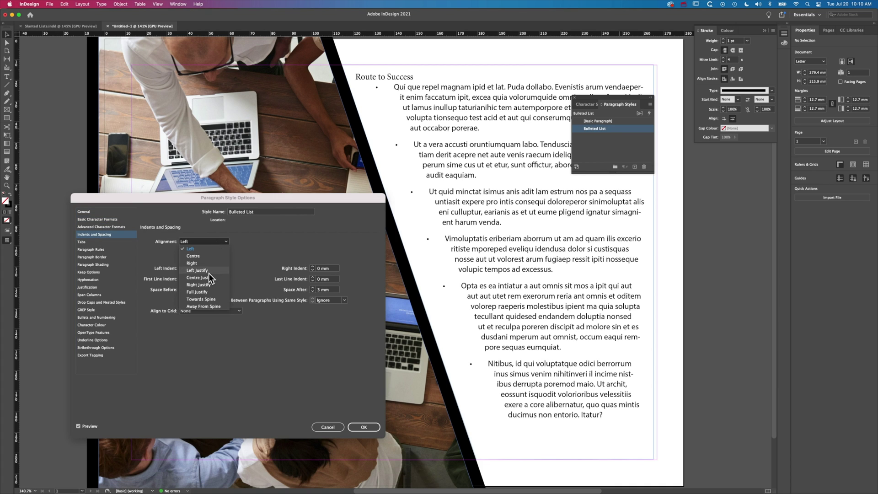
pyautogui.click(207, 270)
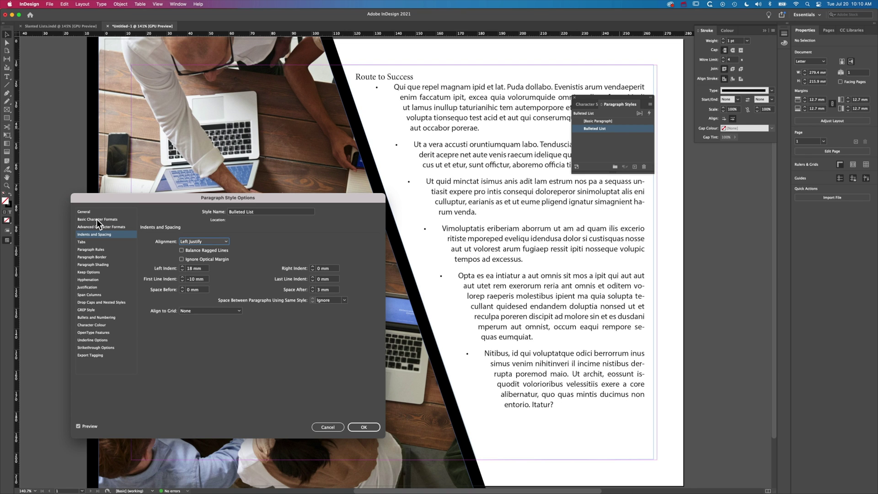
# Turn off hyphenation in the "Bulleted List" style and apply the style changes
pyautogui.click(97, 235)
pyautogui.click(98, 278)
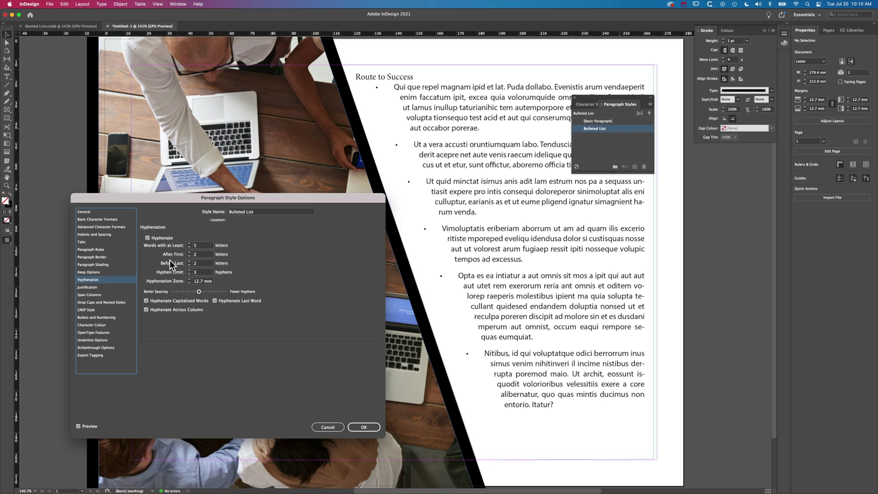
pyautogui.click(147, 238)
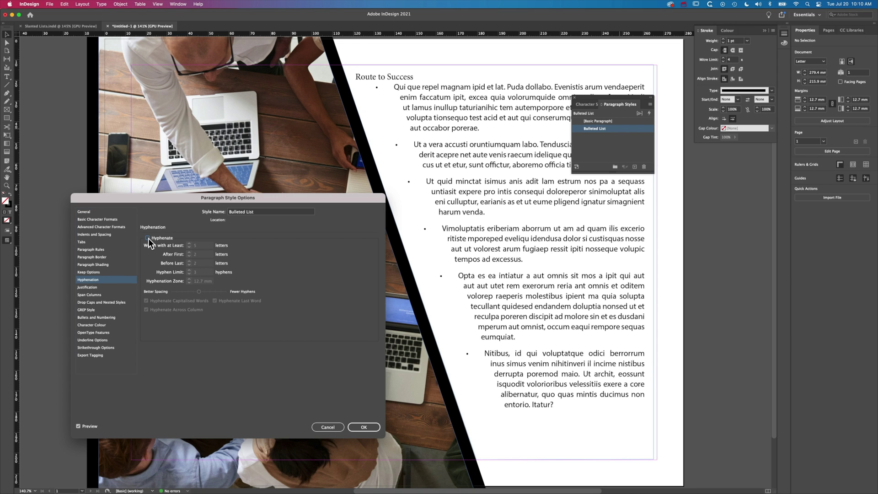
pyautogui.click(363, 427)
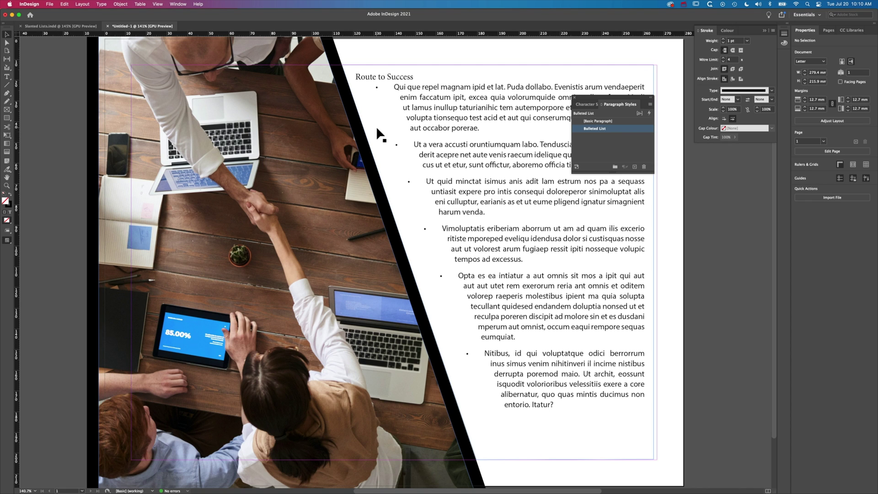
# Create a paragraph style named "Main Title" on the "Route to Success" heading
pyautogui.doubleClick(406, 75)
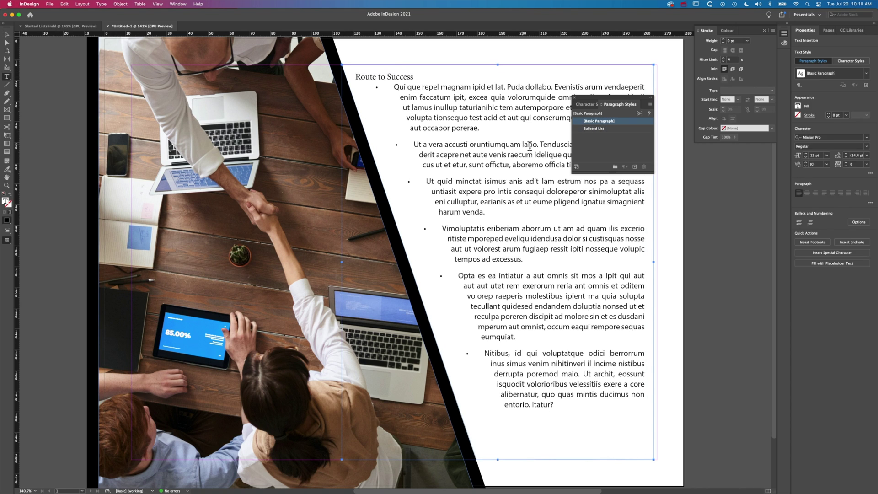
pyautogui.click(634, 167)
pyautogui.click(614, 130)
pyautogui.doubleClick(614, 129)
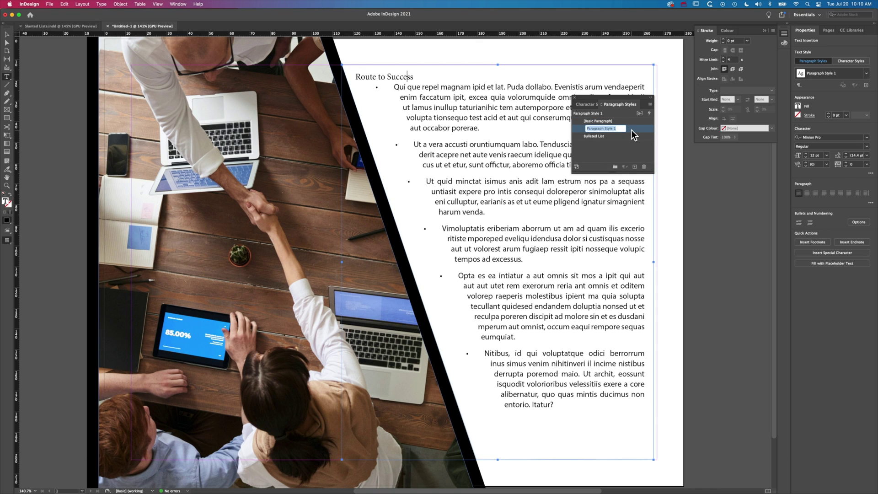
pyautogui.write('Main T')
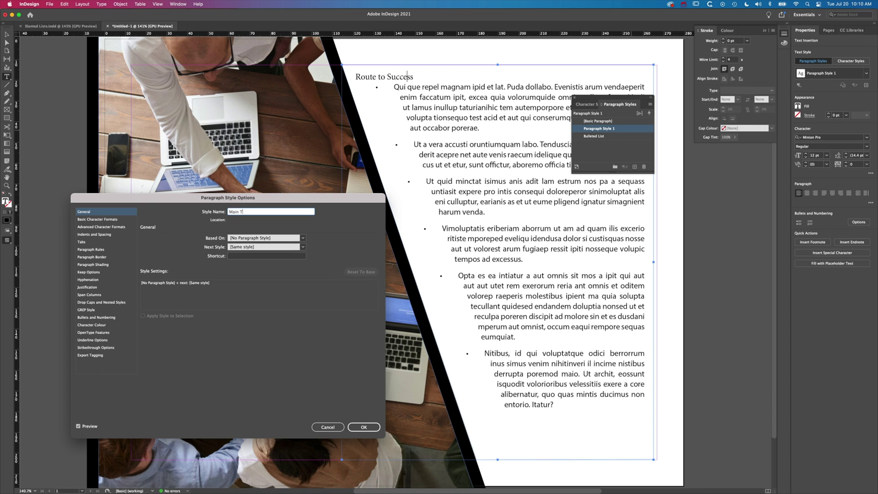
pyautogui.write('itle')
# Set the "Main Title" style's font family to Myriad Pro and its font style to Black
pyautogui.click(114, 221)
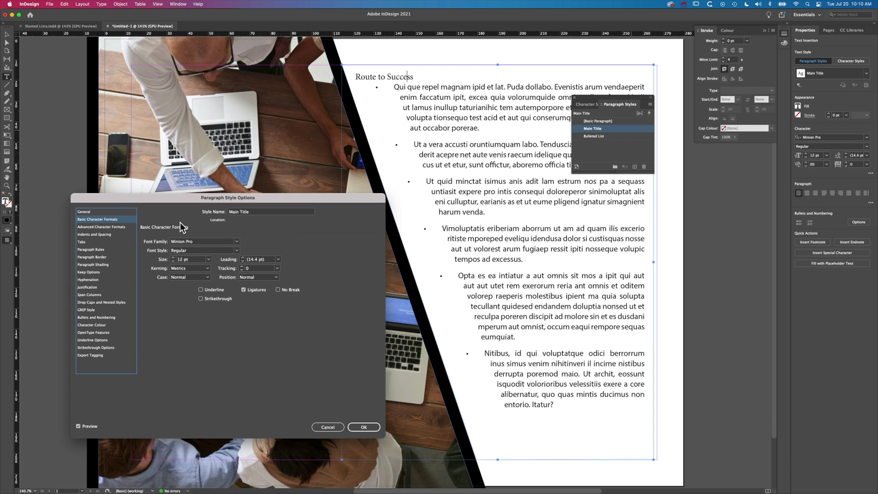
pyautogui.click(239, 242)
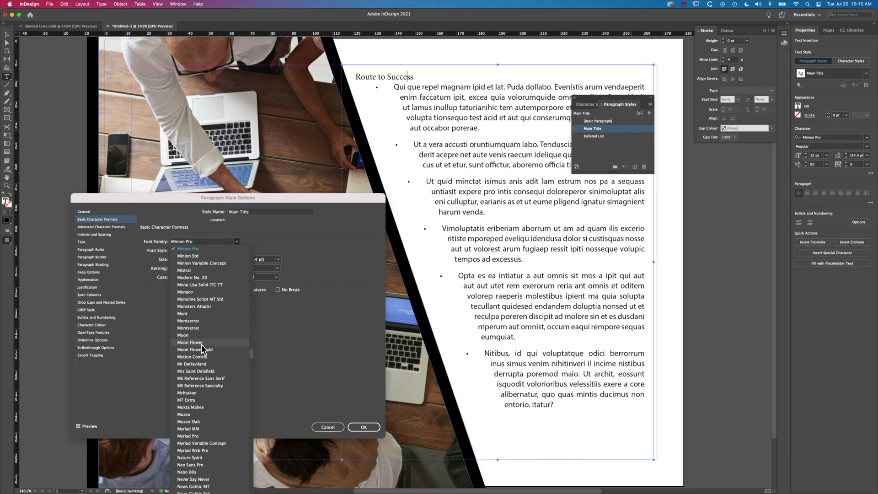
pyautogui.click(194, 433)
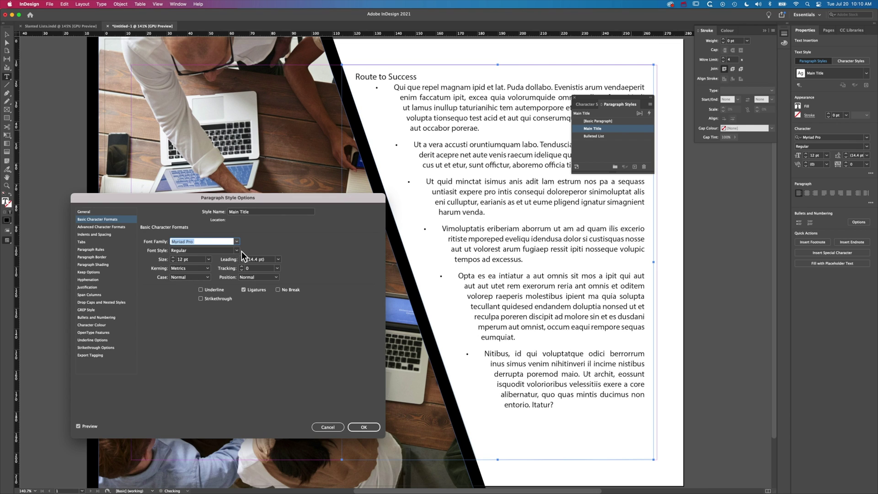
pyautogui.click(237, 250)
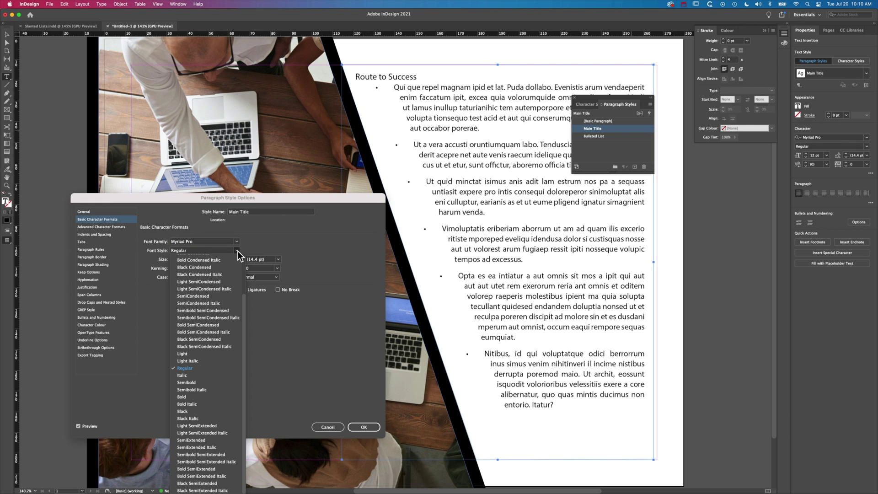
pyautogui.click(185, 411)
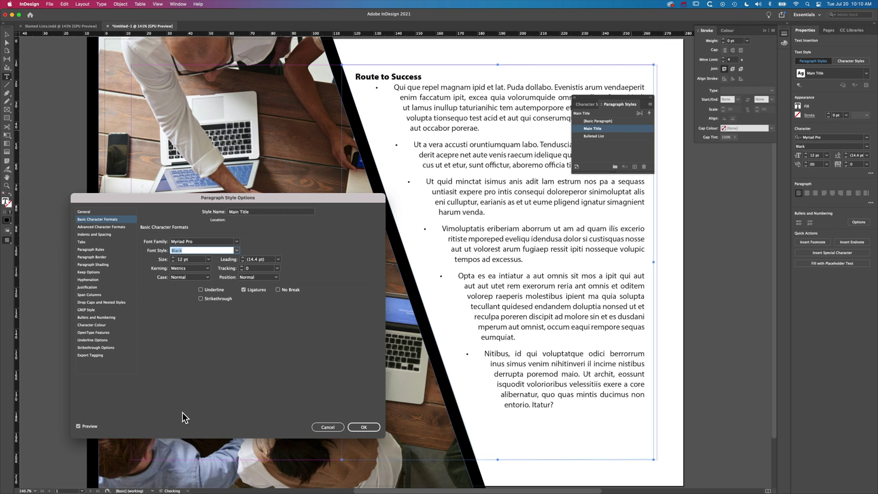
# Increase the "Main Title" style's font size to 29 pt
pyautogui.click(173, 258)
pyautogui.click(173, 257)
pyautogui.click(172, 257)
pyautogui.click(173, 258)
pyautogui.click(172, 258)
pyautogui.click(172, 257)
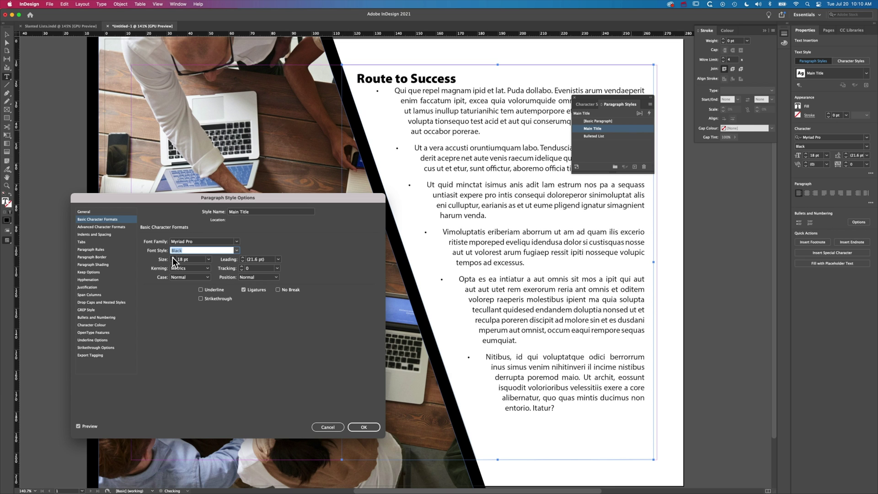
pyautogui.click(173, 257)
pyautogui.click(173, 258)
pyautogui.click(172, 258)
pyautogui.click(173, 258)
pyautogui.click(173, 257)
pyautogui.click(173, 258)
pyautogui.click(172, 257)
pyautogui.click(172, 258)
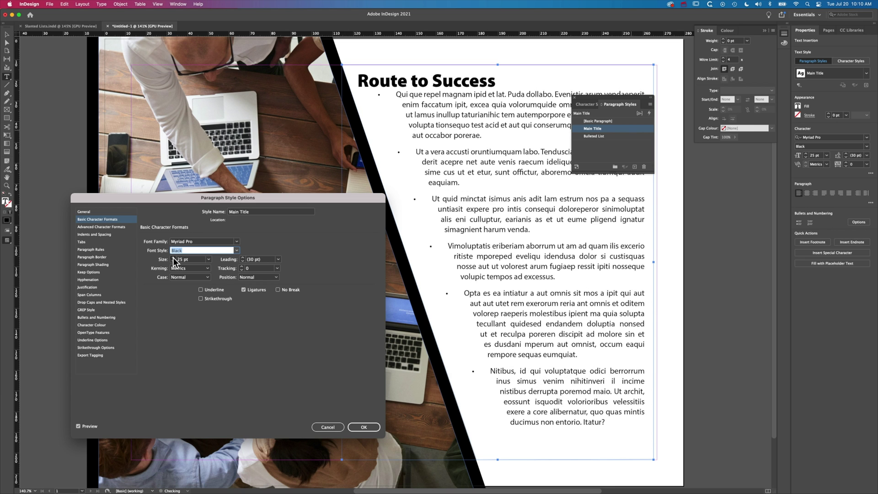
pyautogui.click(172, 257)
pyautogui.click(173, 257)
pyautogui.click(172, 258)
# Set the "Main Title" style's space after to 8 mm and its alignment to Right
pyautogui.click(109, 235)
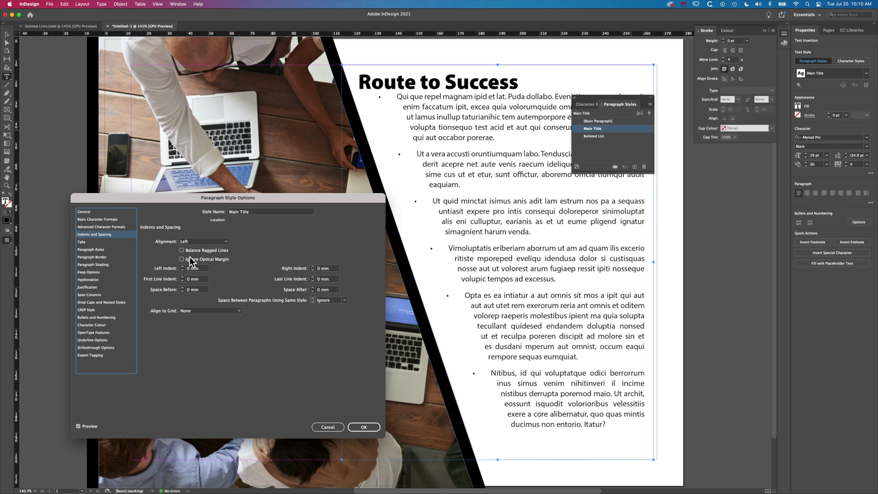
pyautogui.click(313, 288)
pyautogui.click(313, 287)
pyautogui.click(313, 288)
pyautogui.click(313, 288)
pyautogui.click(313, 288)
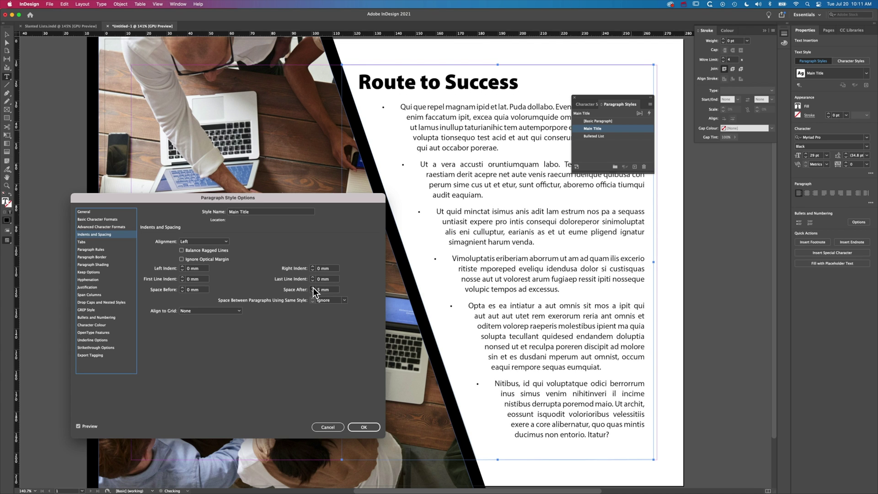
pyautogui.click(313, 288)
pyautogui.click(313, 287)
pyautogui.click(313, 288)
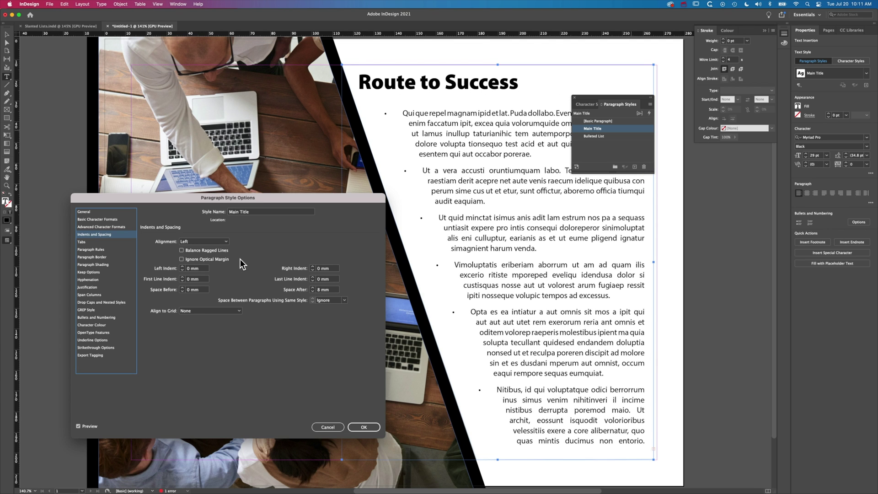
pyautogui.click(203, 242)
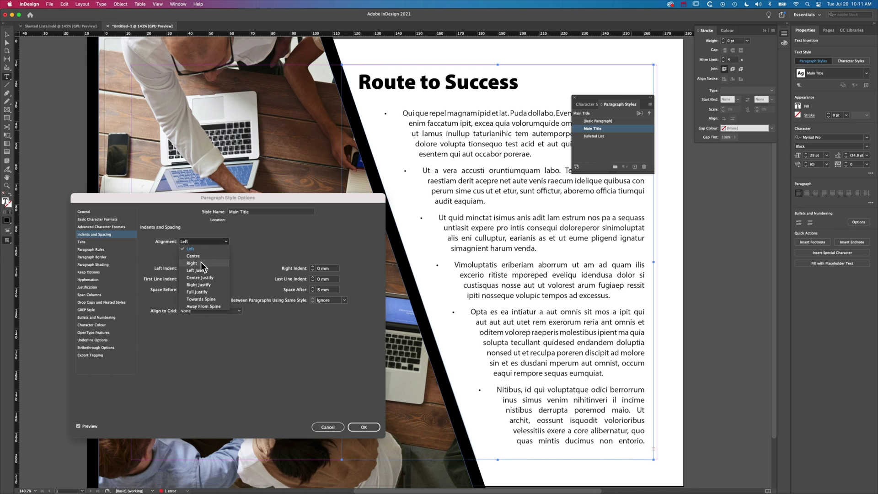
pyautogui.click(201, 262)
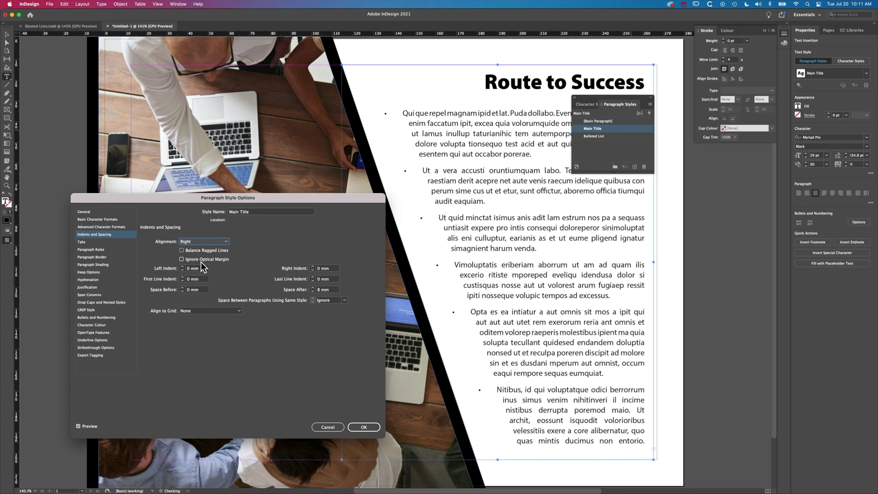
# Increase the "Main Title" style's font size to 34 pt and apply the style changes
pyautogui.click(113, 220)
pyautogui.click(173, 257)
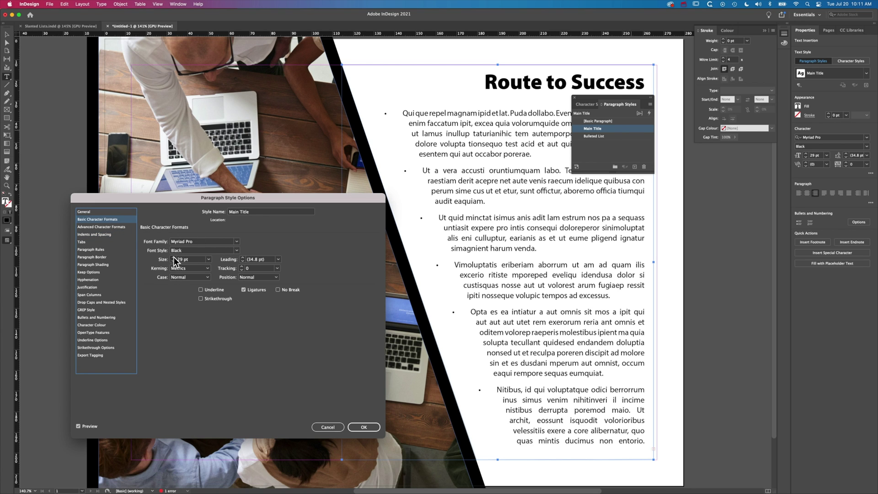
pyautogui.click(173, 257)
pyautogui.click(173, 257)
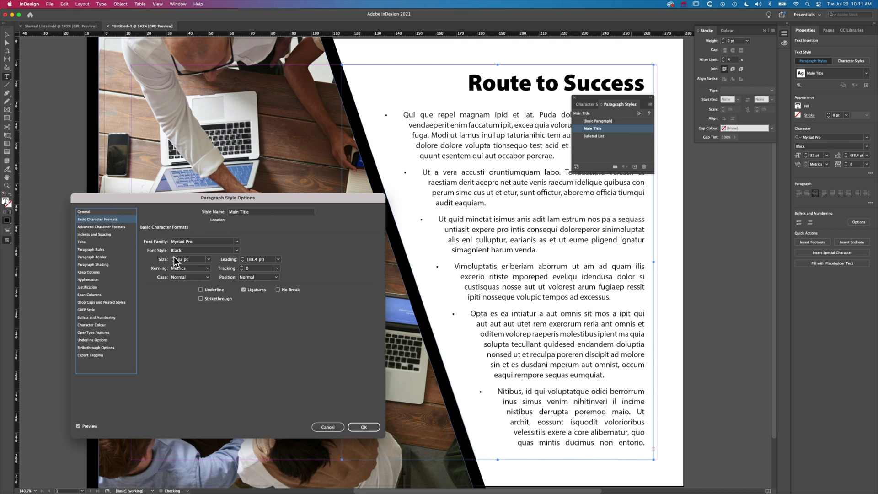
pyautogui.click(173, 257)
pyautogui.click(172, 258)
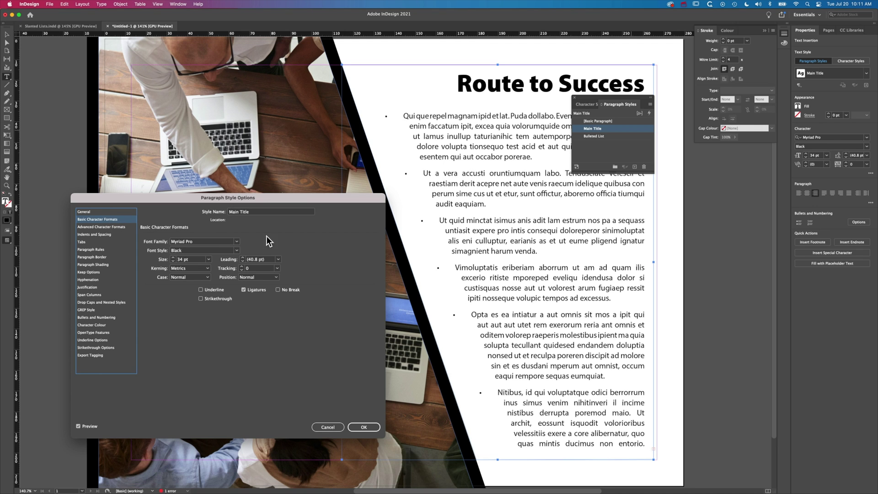
pyautogui.click(373, 427)
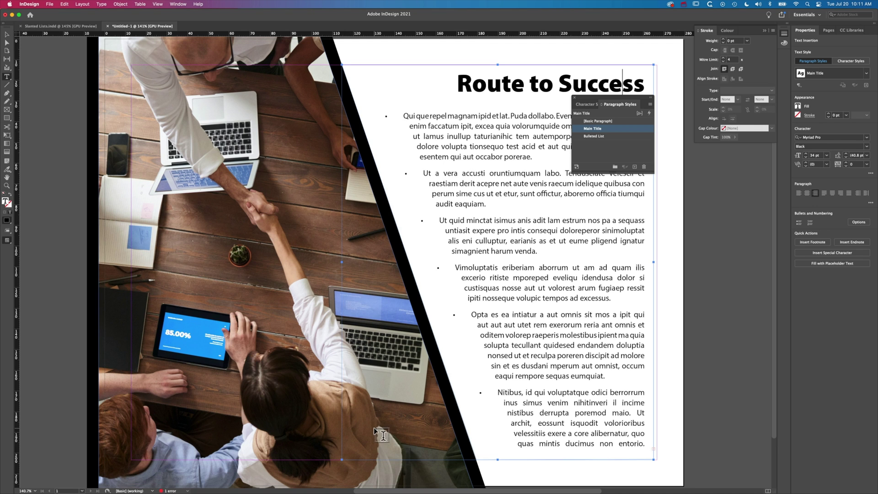
# Add the right-pointing chevron glyph from the FontAwesome font and make it the bullet character of the "Bulleted List" style
pyautogui.click(726, 262)
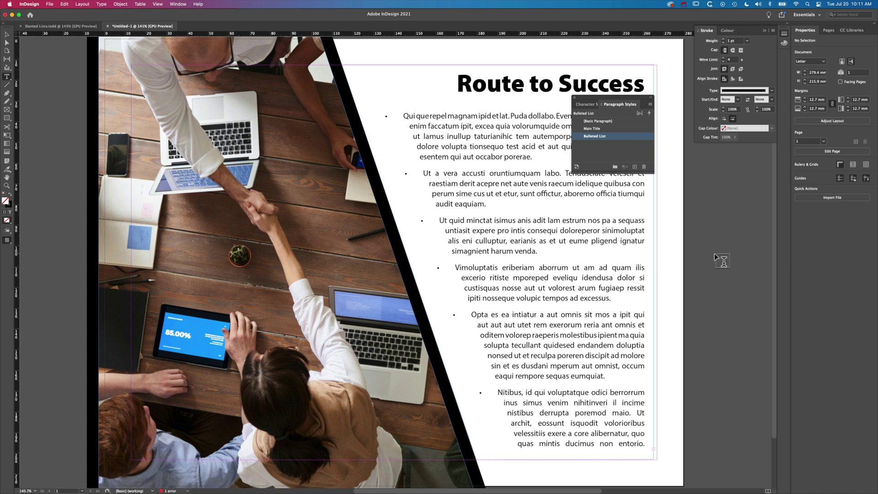
pyautogui.doubleClick(617, 136)
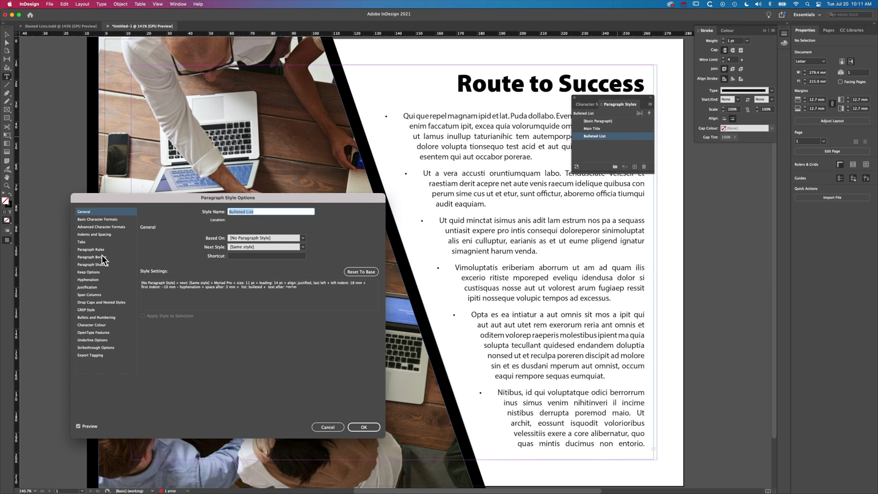
pyautogui.click(95, 318)
pyautogui.click(360, 277)
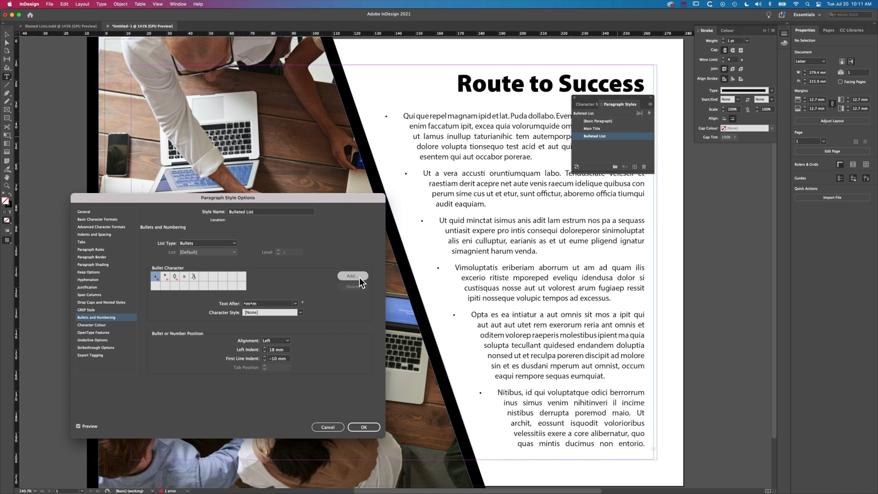
pyautogui.doubleClick(415, 275)
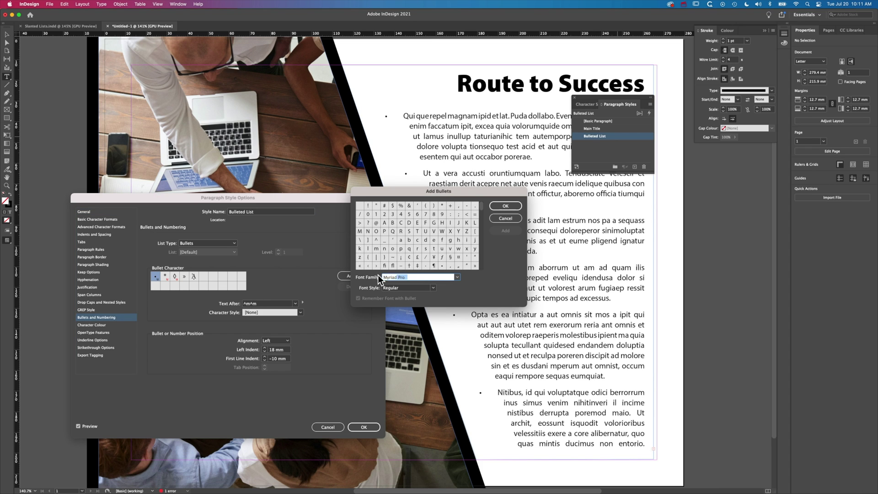
pyautogui.write('Font Awesome 5 Brands')
pyautogui.press('Tab')
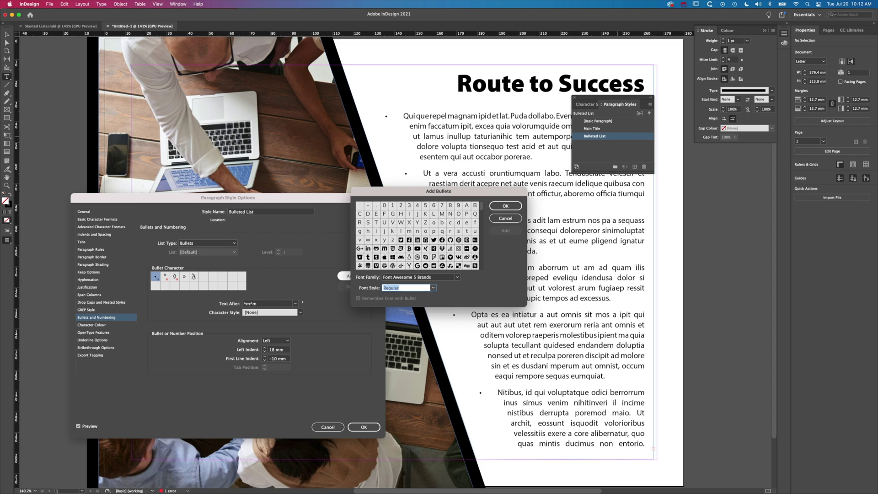
pyautogui.click(457, 278)
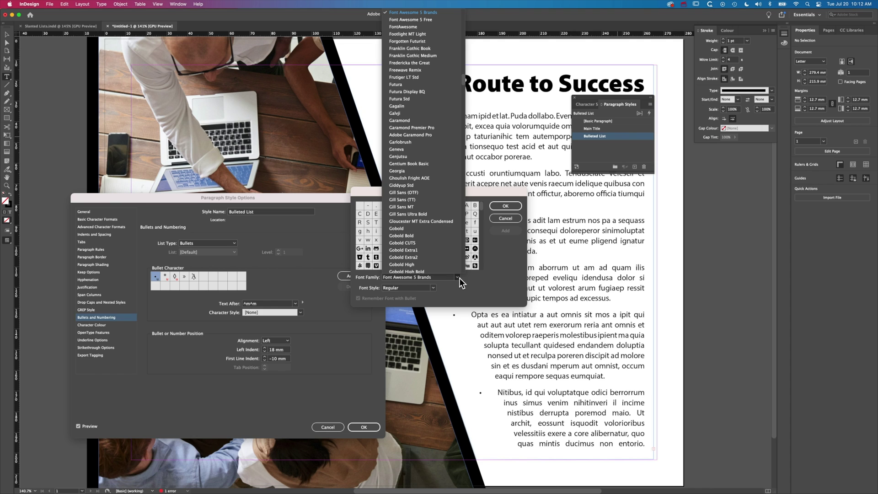
pyautogui.click(430, 27)
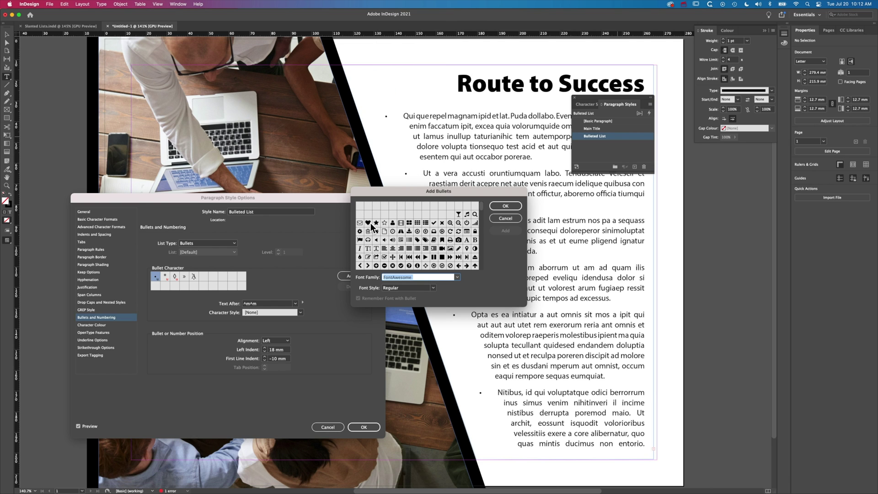
pyautogui.click(368, 266)
pyautogui.click(497, 230)
pyautogui.click(505, 206)
pyautogui.click(204, 277)
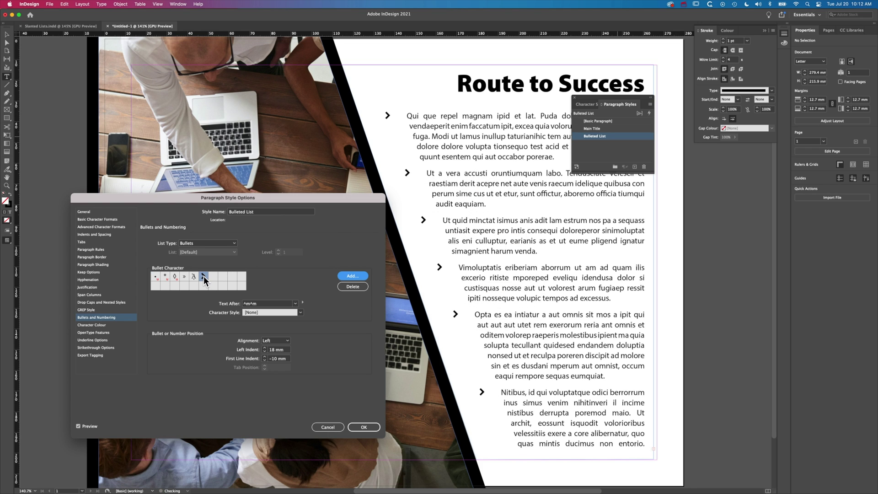
# Create a "Bullet Colour" character style with the magenta C=0 M=100 Y=0 K=0 swatch for the "Bulleted List" bullets and apply the changes
pyautogui.click(262, 314)
pyautogui.click(264, 330)
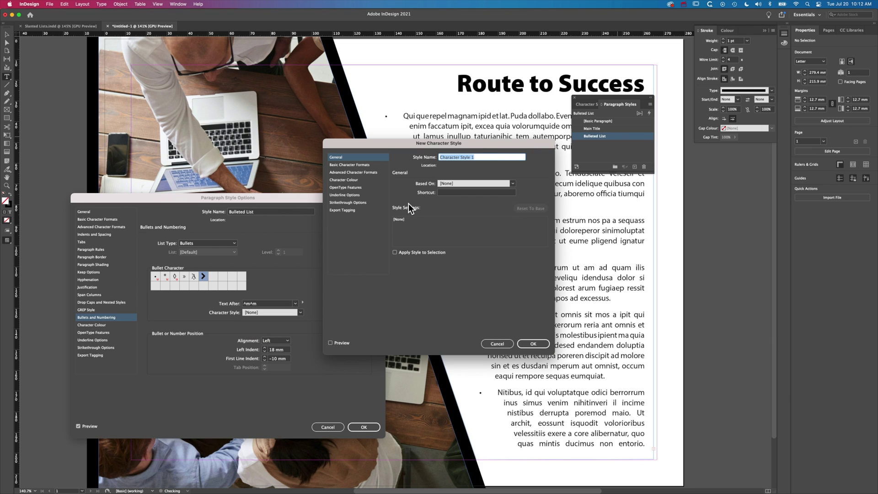
pyautogui.write('Bullet Colour')
pyautogui.click(359, 179)
pyautogui.click(451, 225)
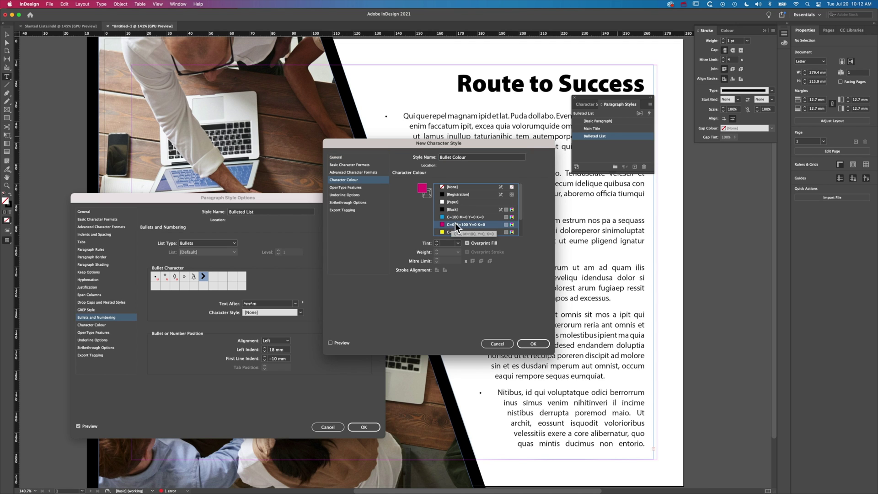
pyautogui.click(535, 344)
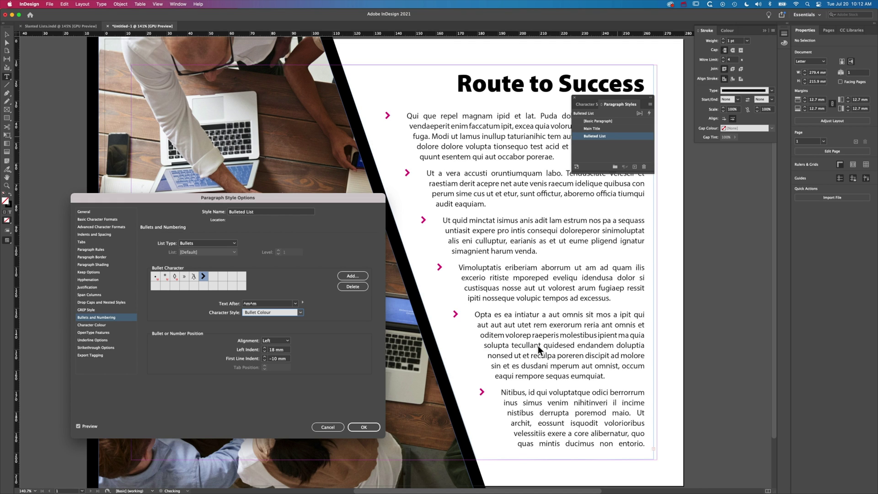
pyautogui.click(356, 425)
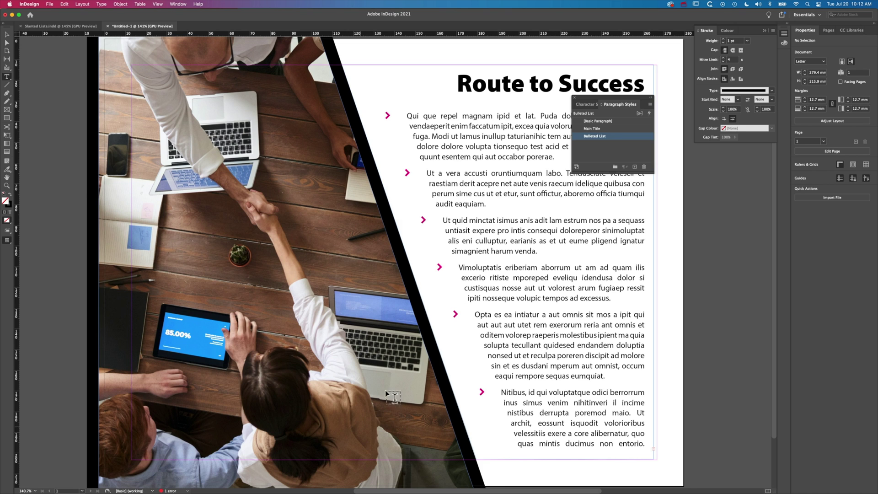